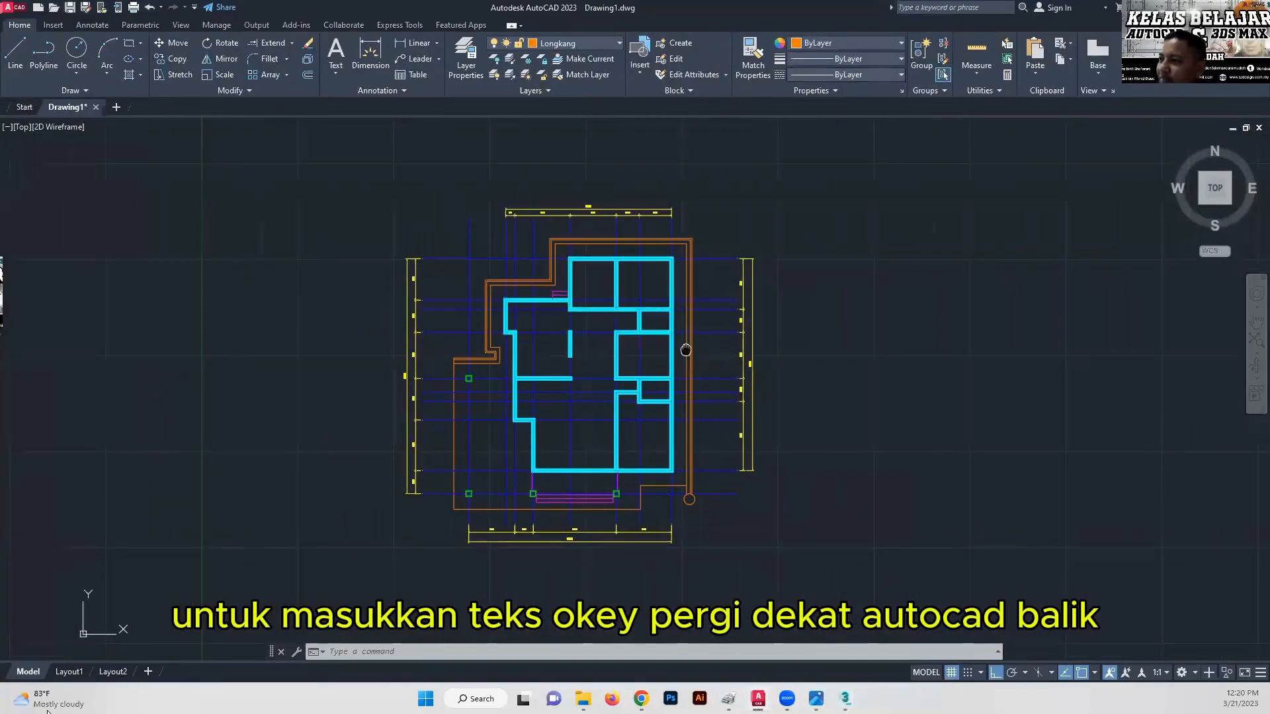
- Create a new layer named Text and set its colour to red
scroll(628, 375, up, 2)
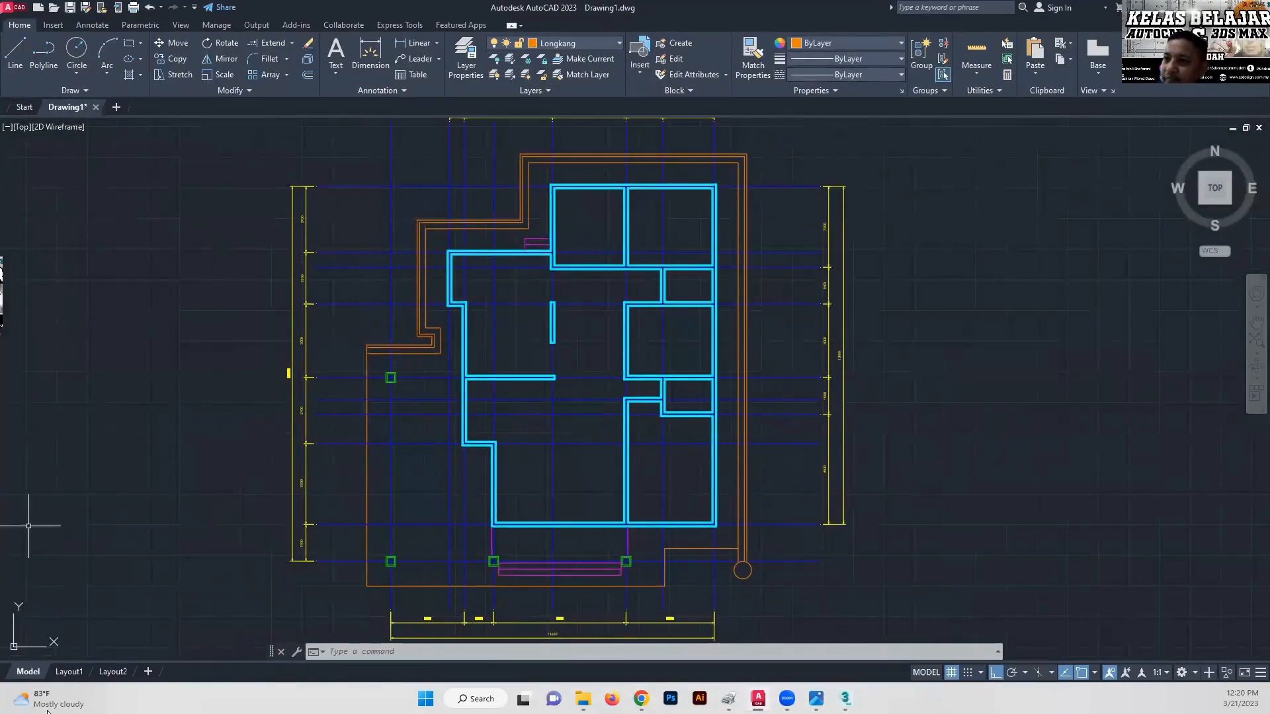
click(464, 69)
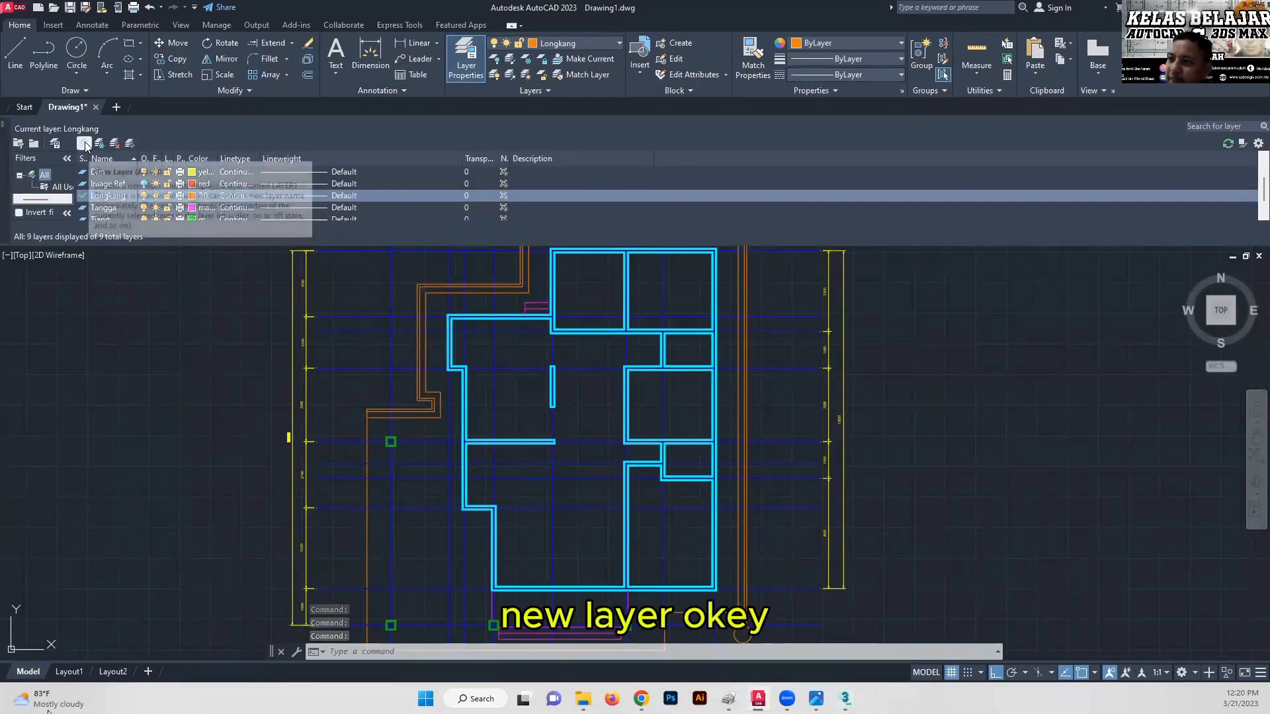
click(84, 144)
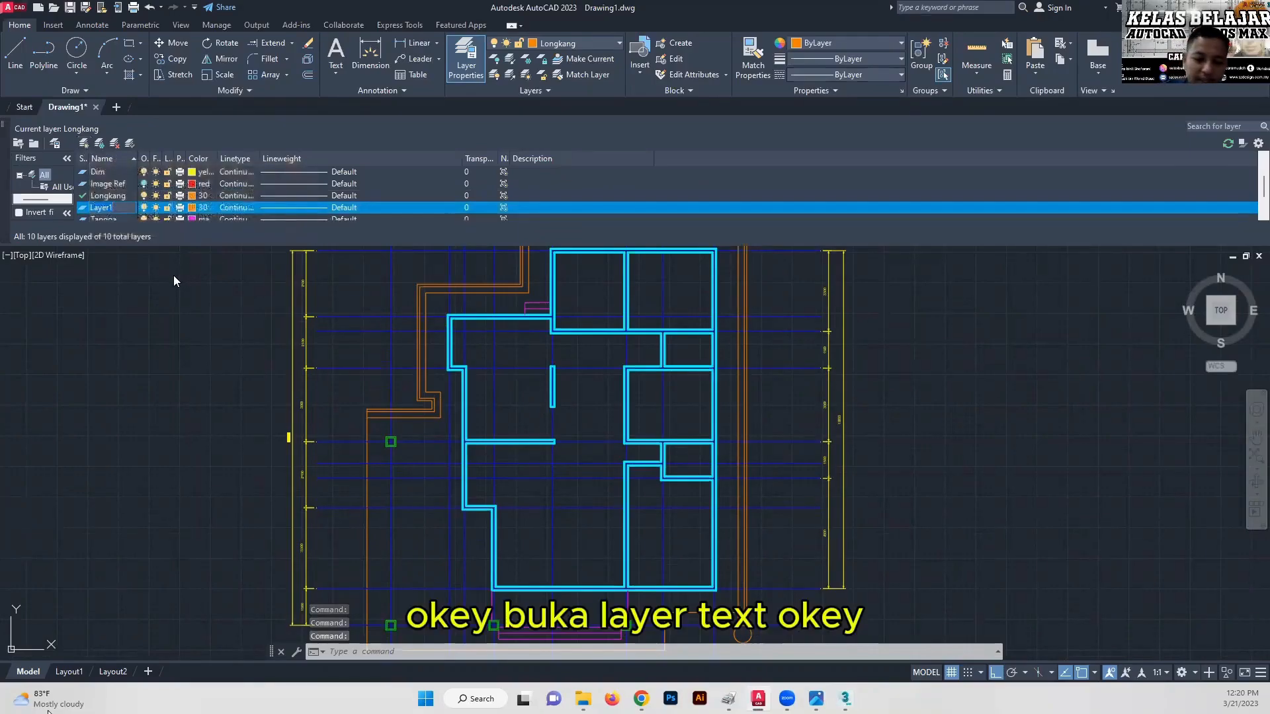
text(Text)
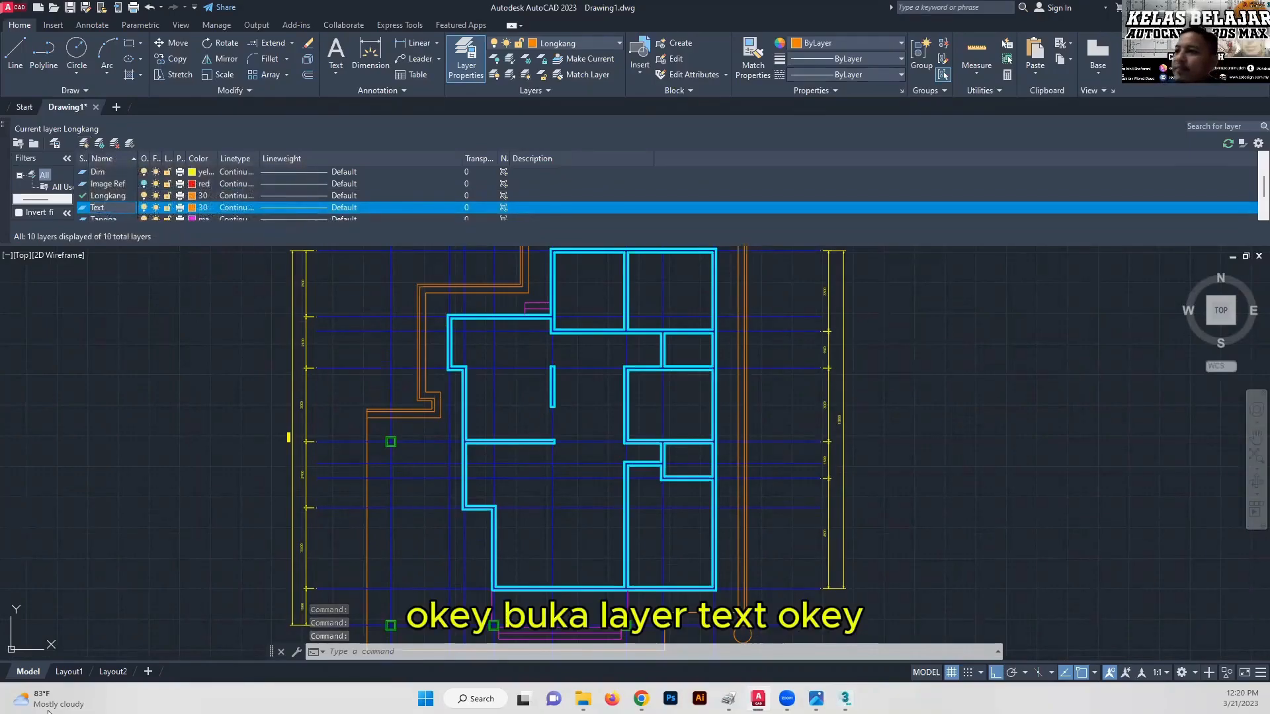
click(192, 208)
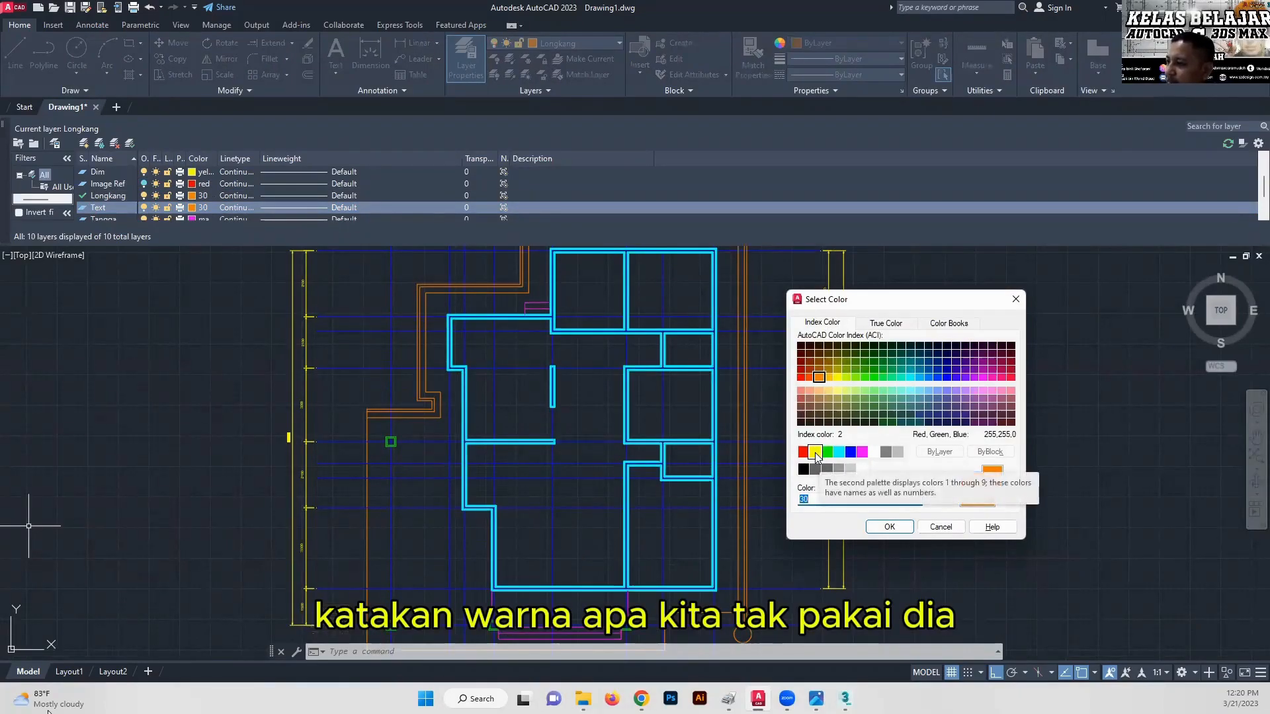
click(829, 454)
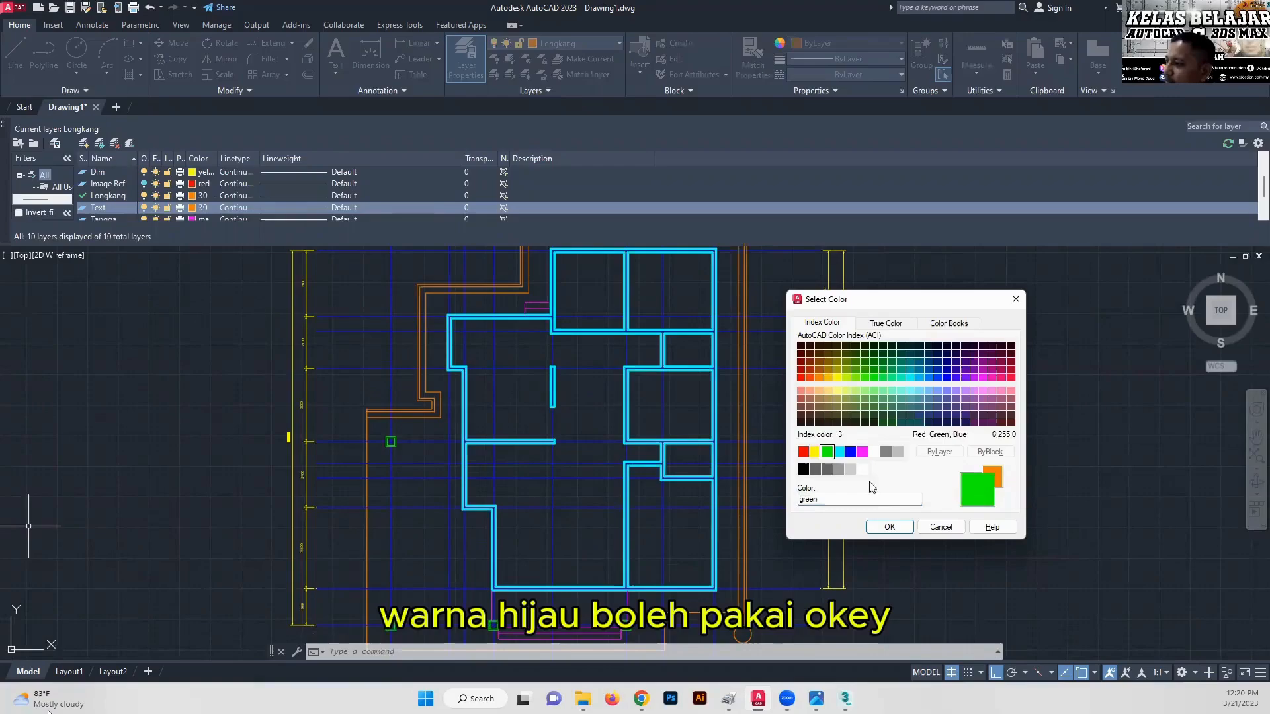
click(803, 451)
click(887, 527)
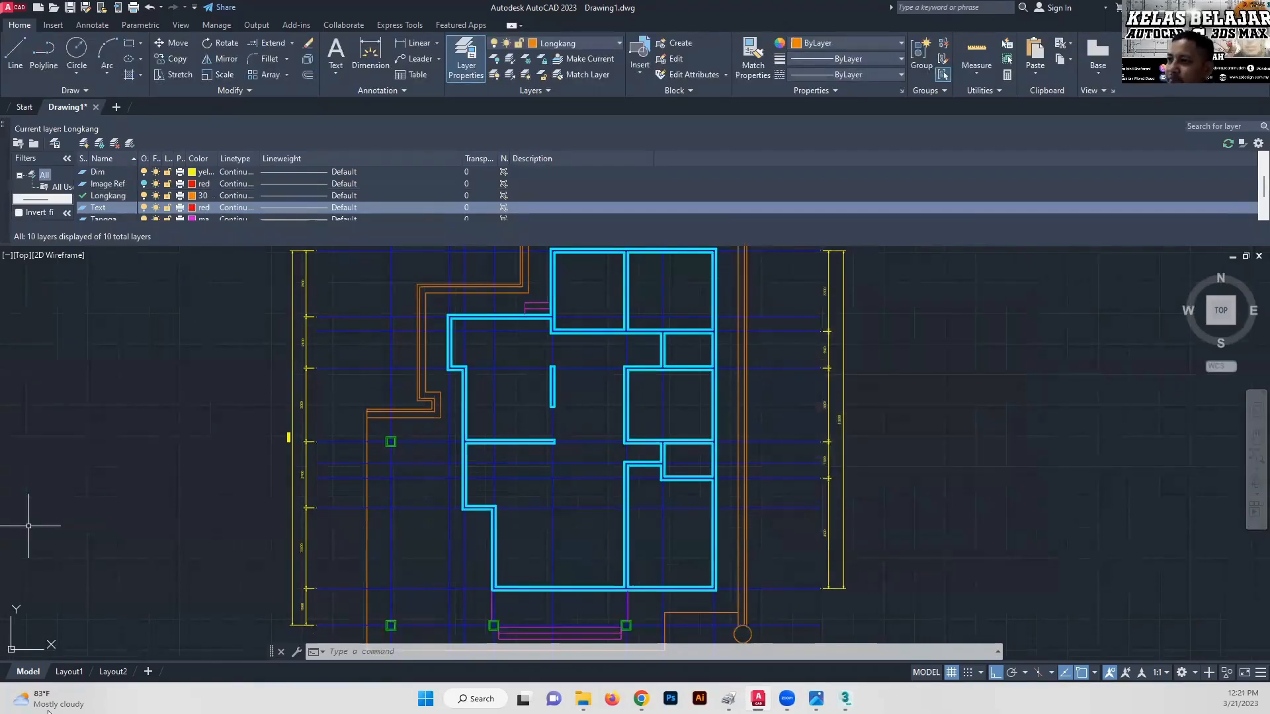
- Turn on the Image Ref layer to show the reference floor plan and close the layer properties
click(144, 184)
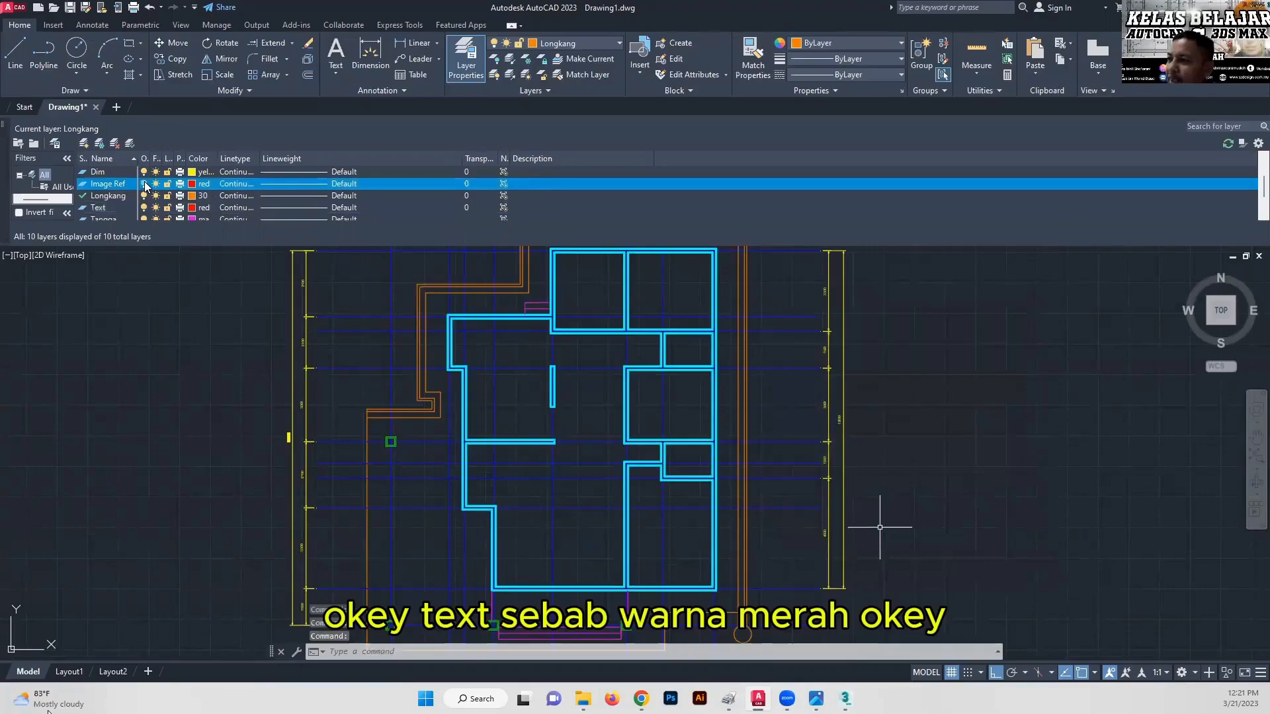
click(966, 404)
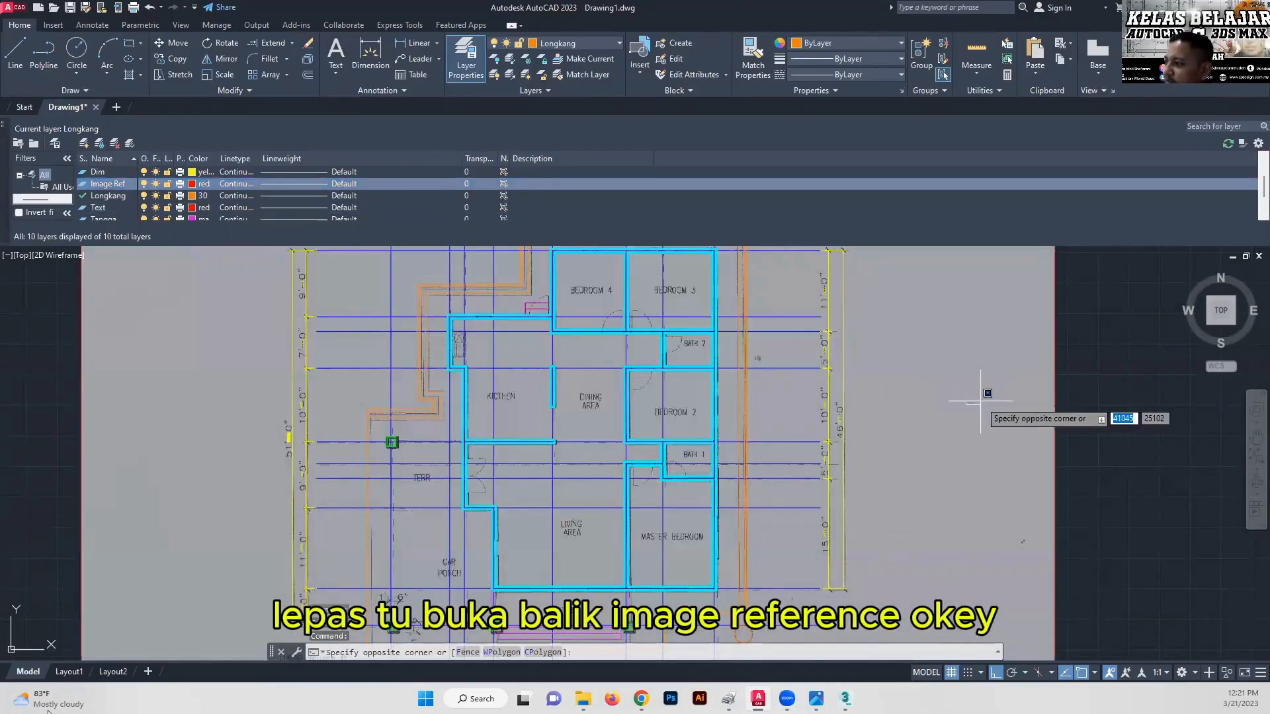
click(959, 439)
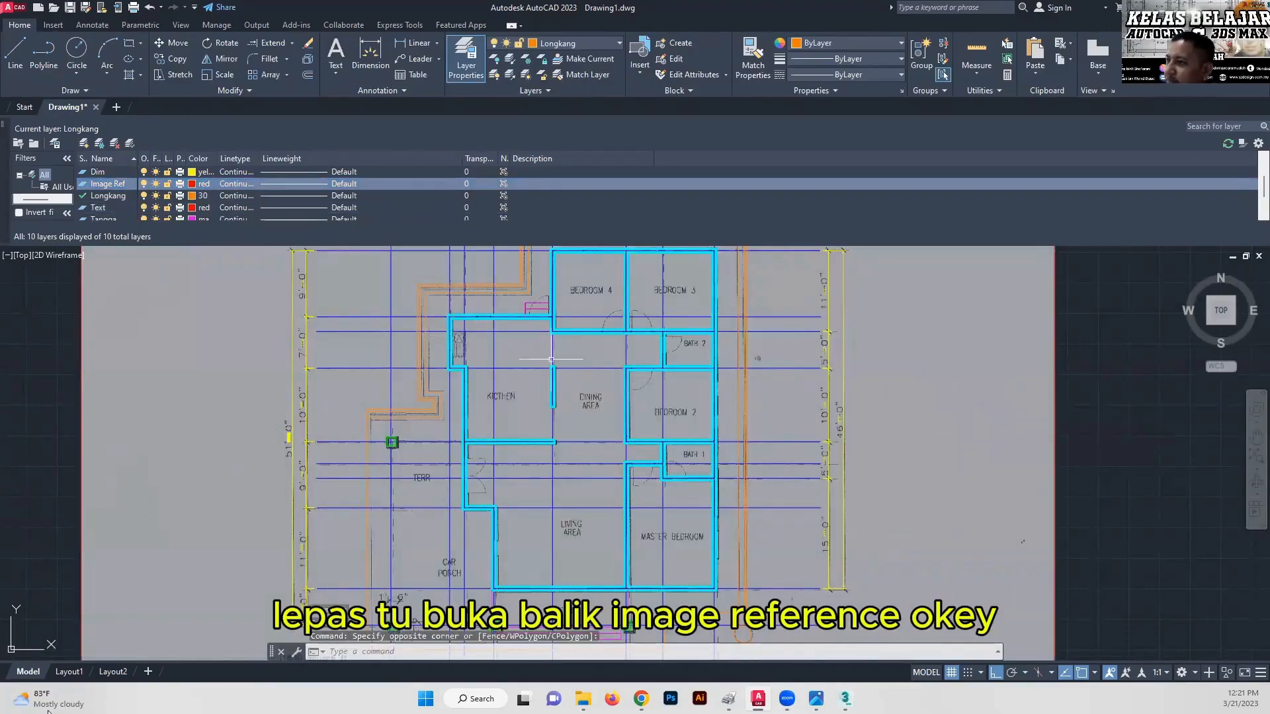
click(5, 125)
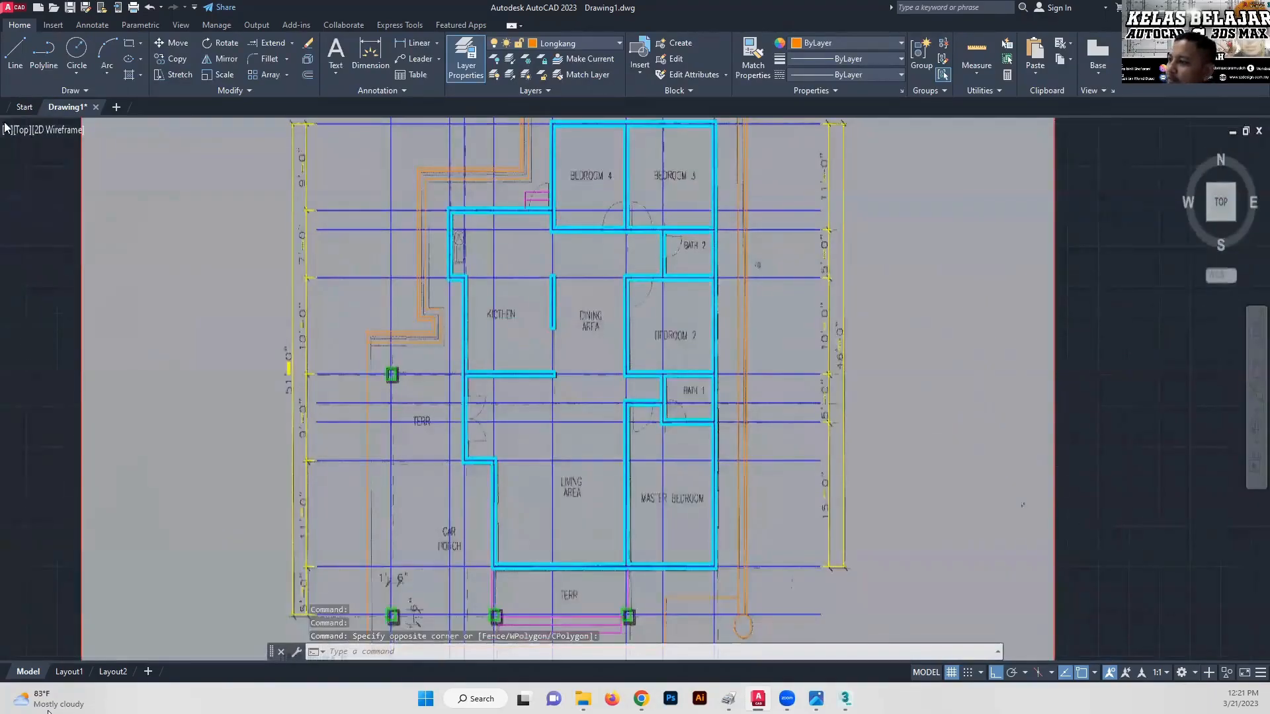
- Set the Standard text style's height to 250 and apply the change
middle_drag(696, 321, 569, 399)
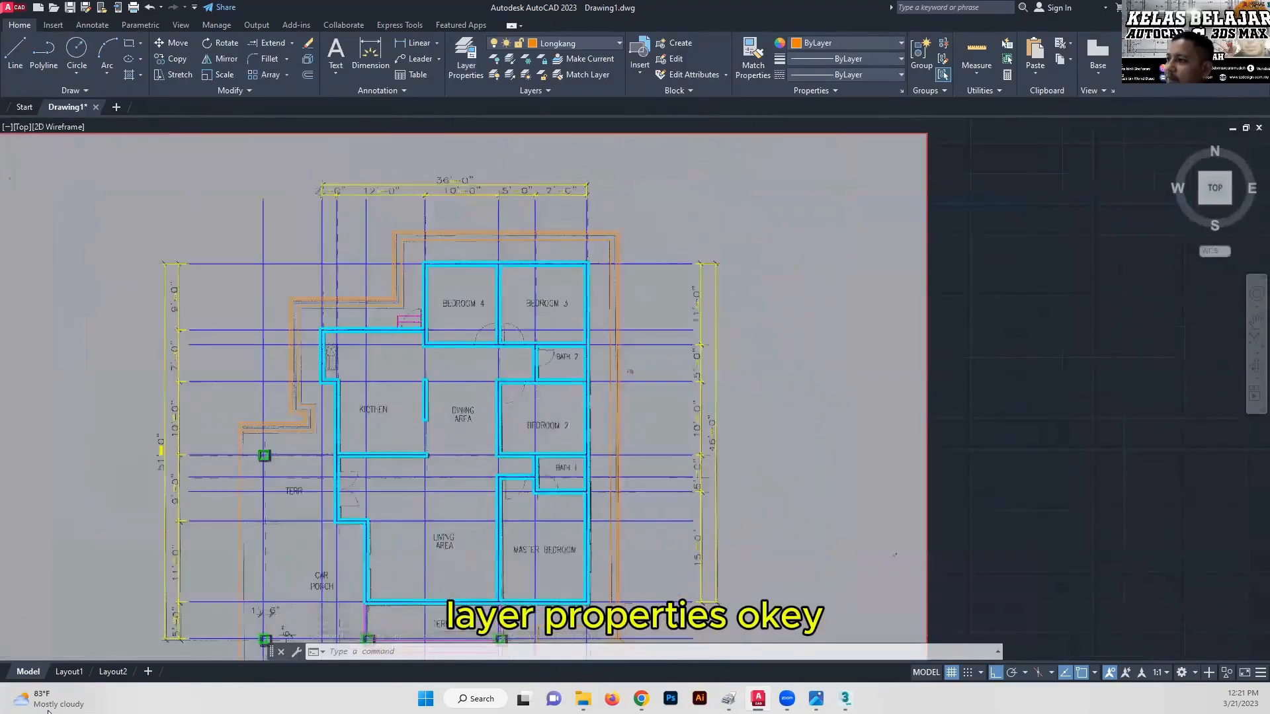
scroll(575, 278, up, 4)
scroll(633, 308, up, 2)
middle_drag(633, 307, 648, 296)
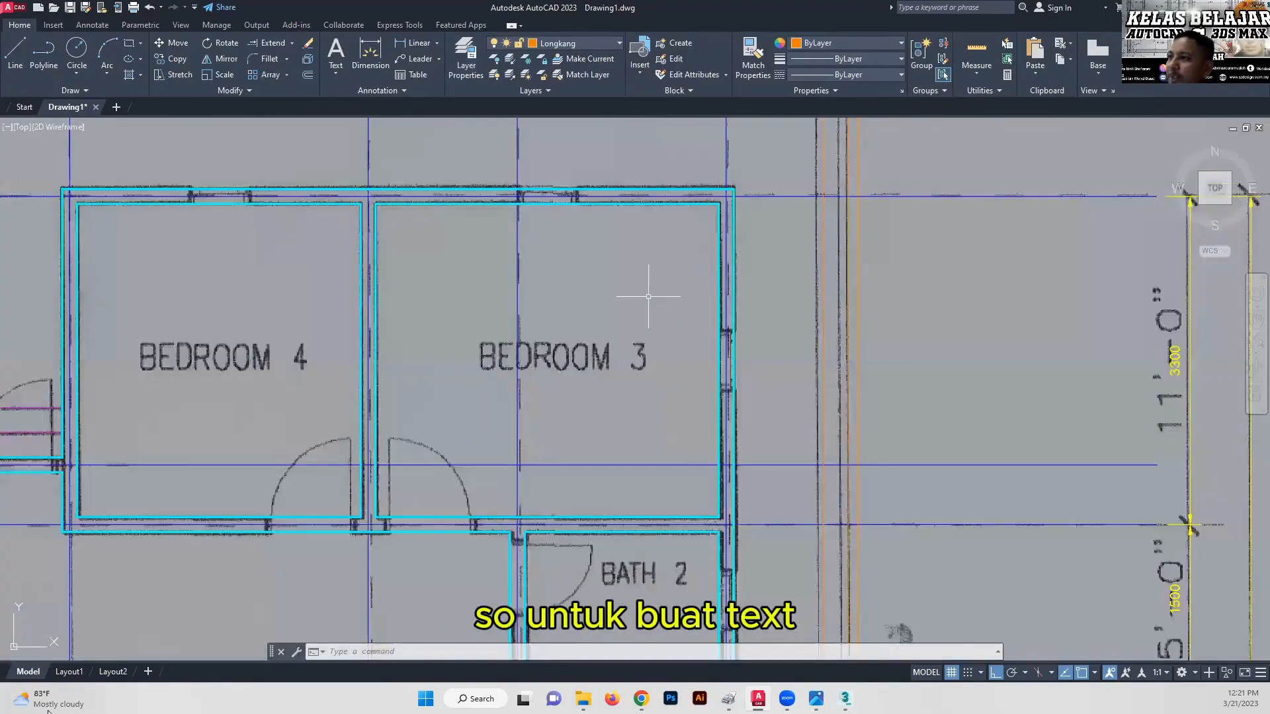
click(395, 90)
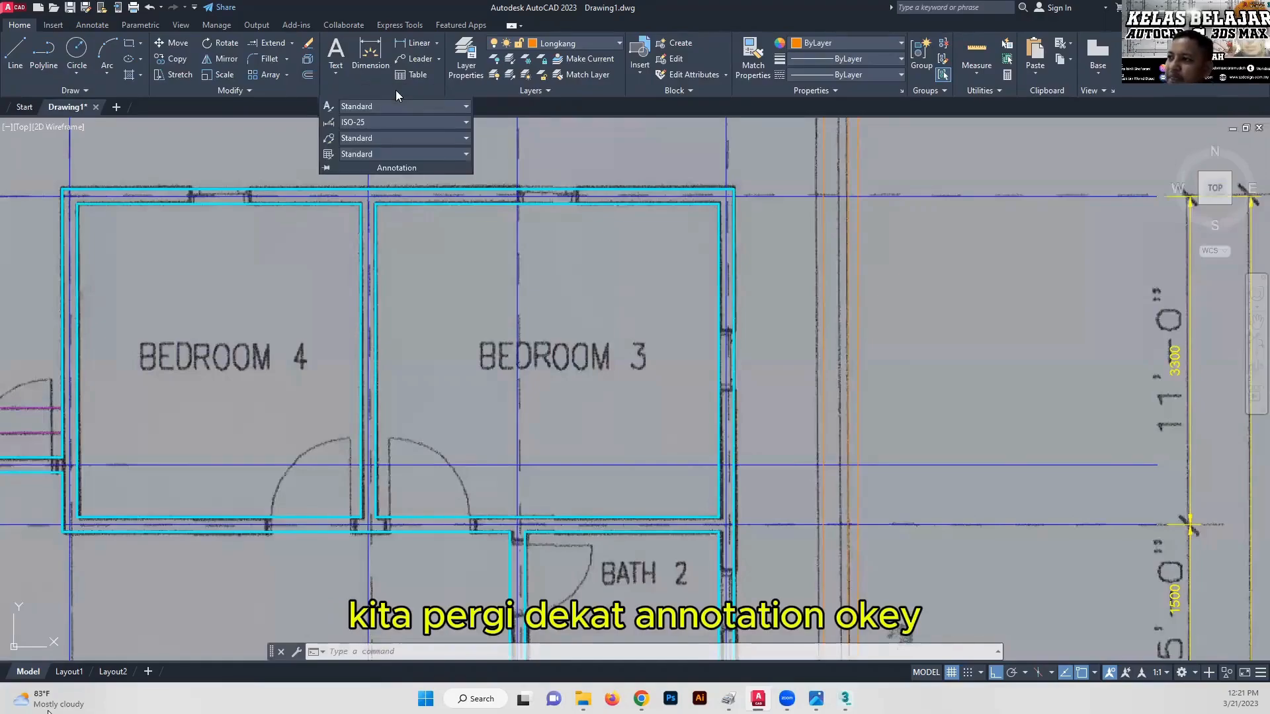
click(329, 109)
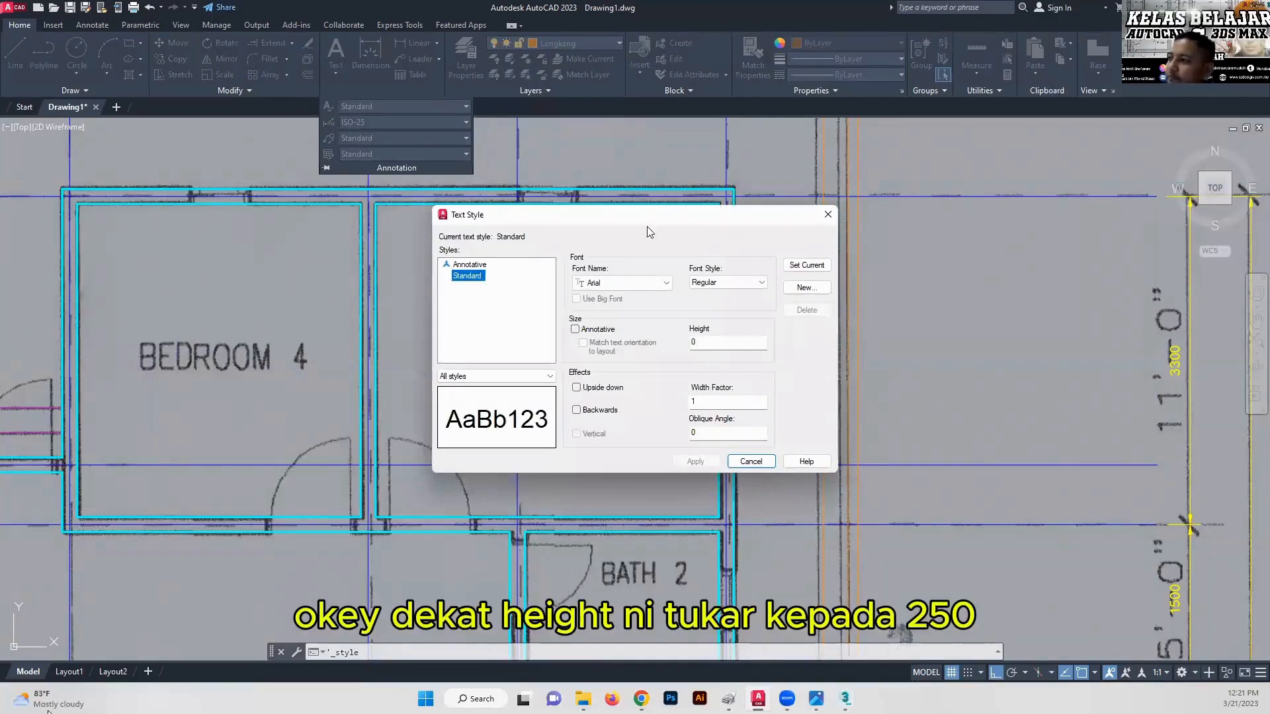
drag(717, 343, 594, 347)
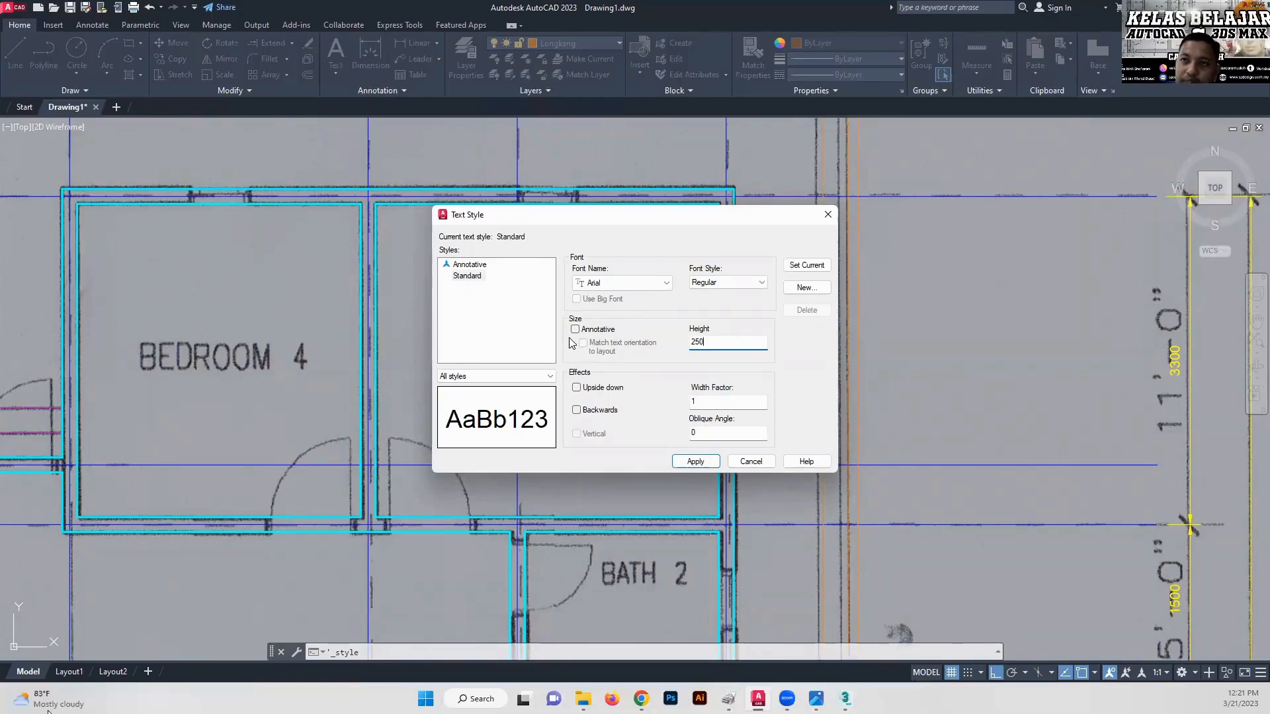
click(697, 462)
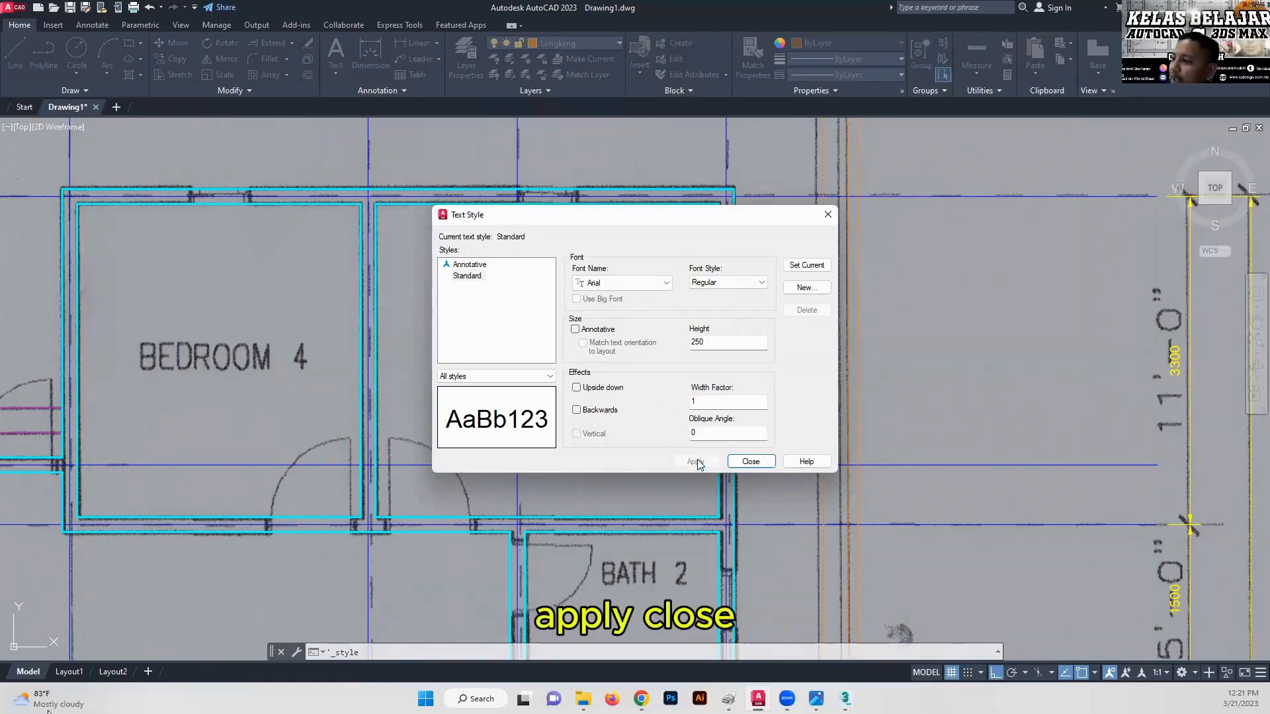
click(749, 461)
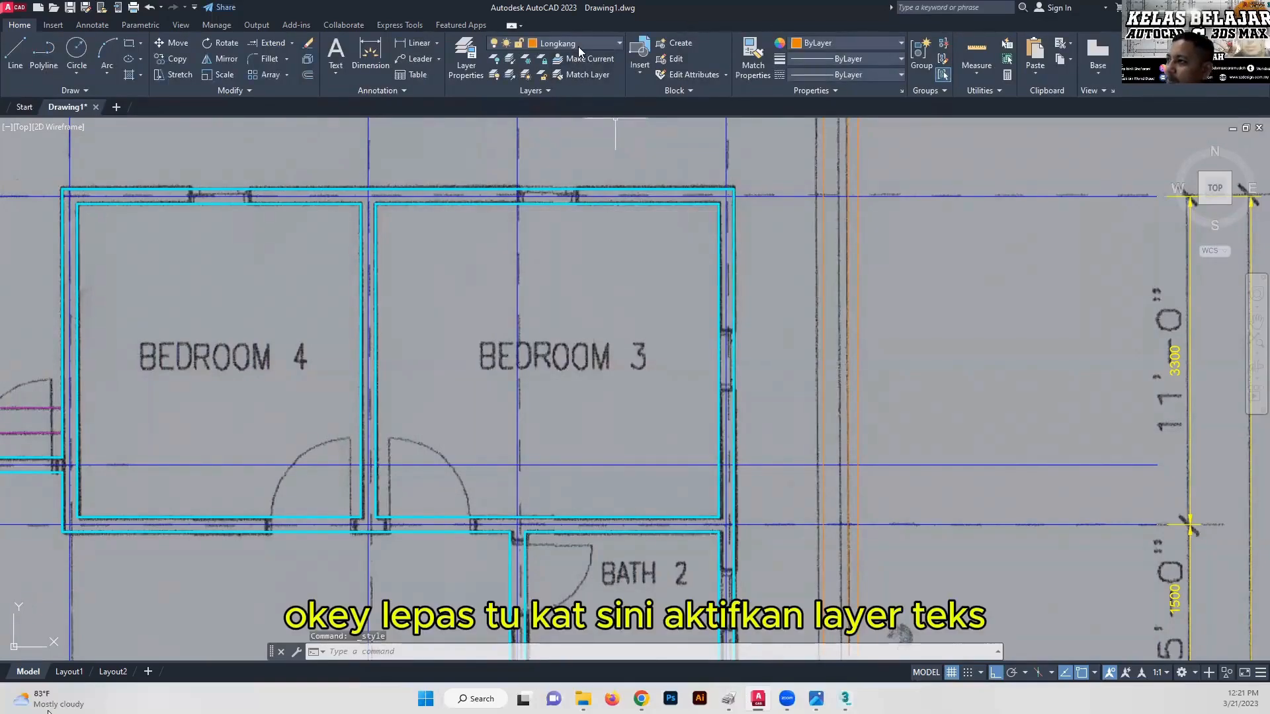
- Make the Text layer current and define a multiline text box spanning the inner corners of the Bedroom 3 room
click(587, 49)
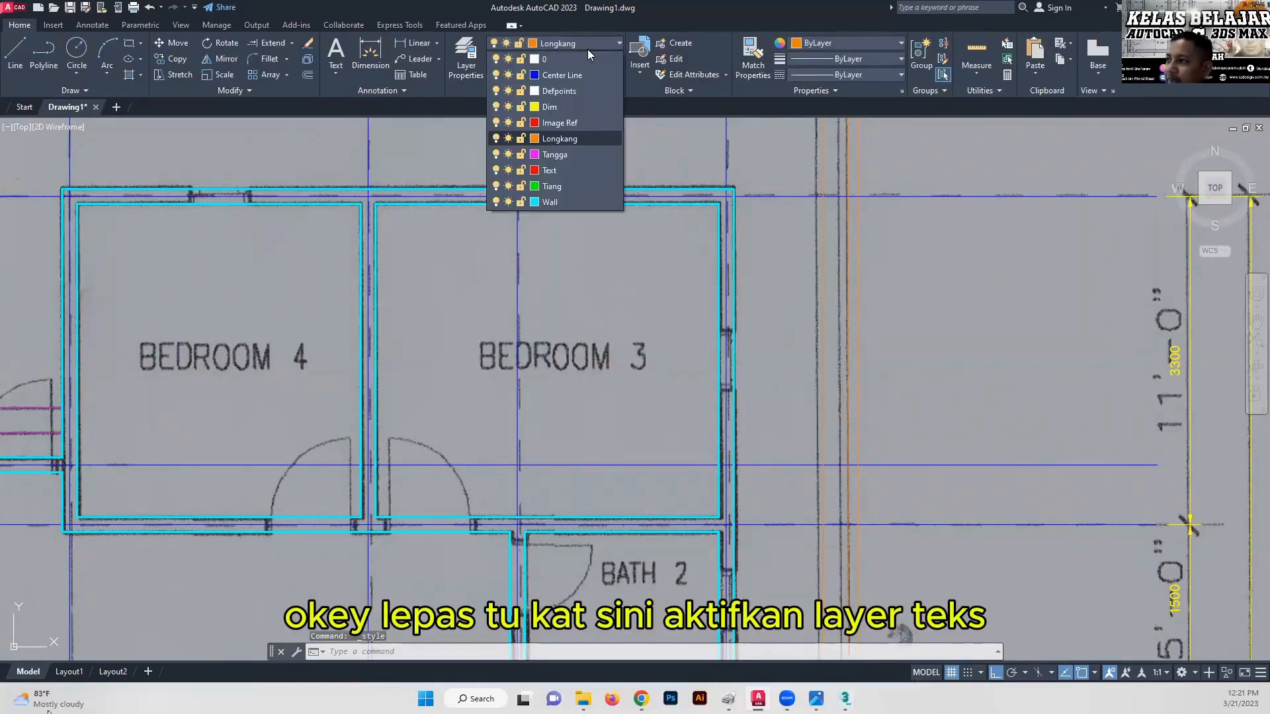
click(561, 171)
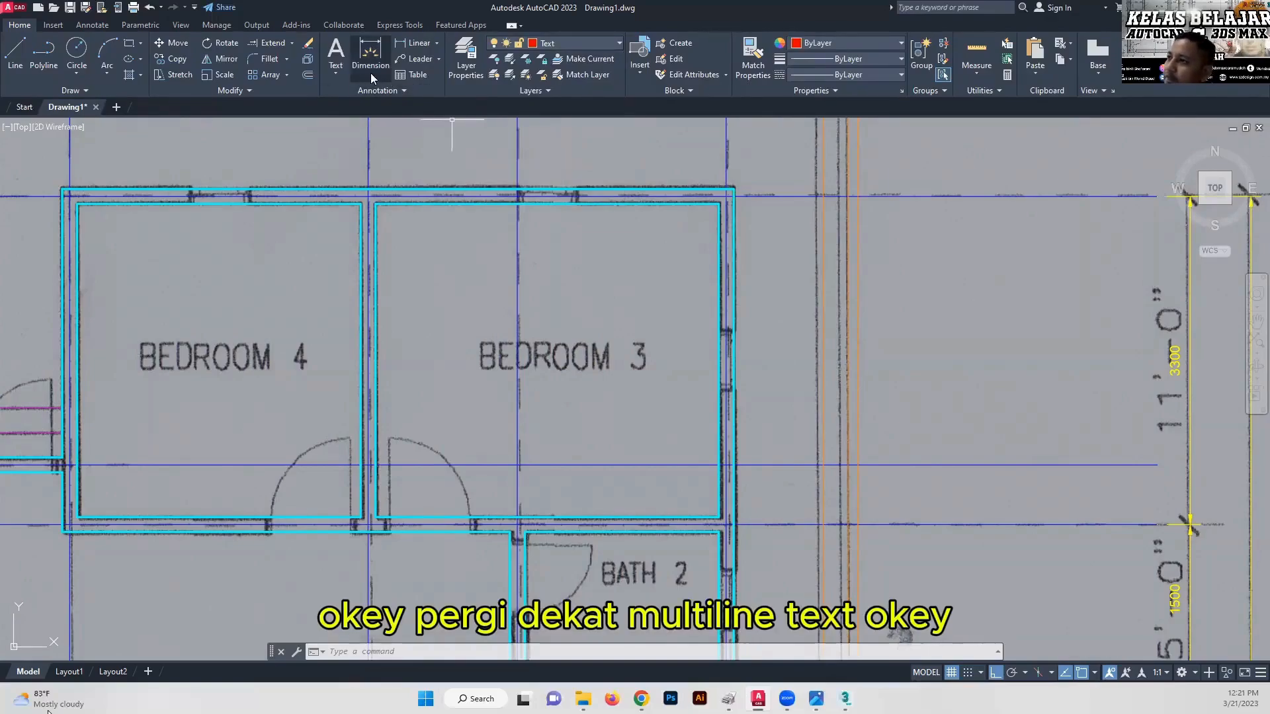
click(337, 78)
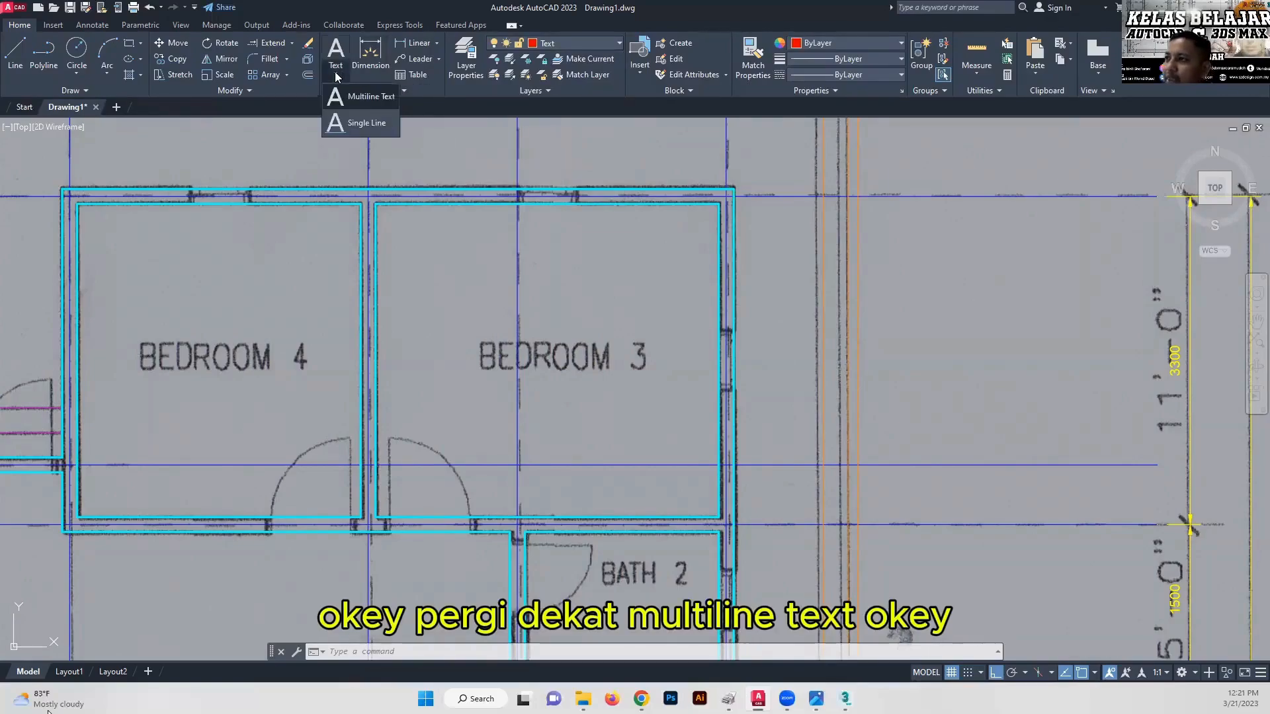
click(364, 95)
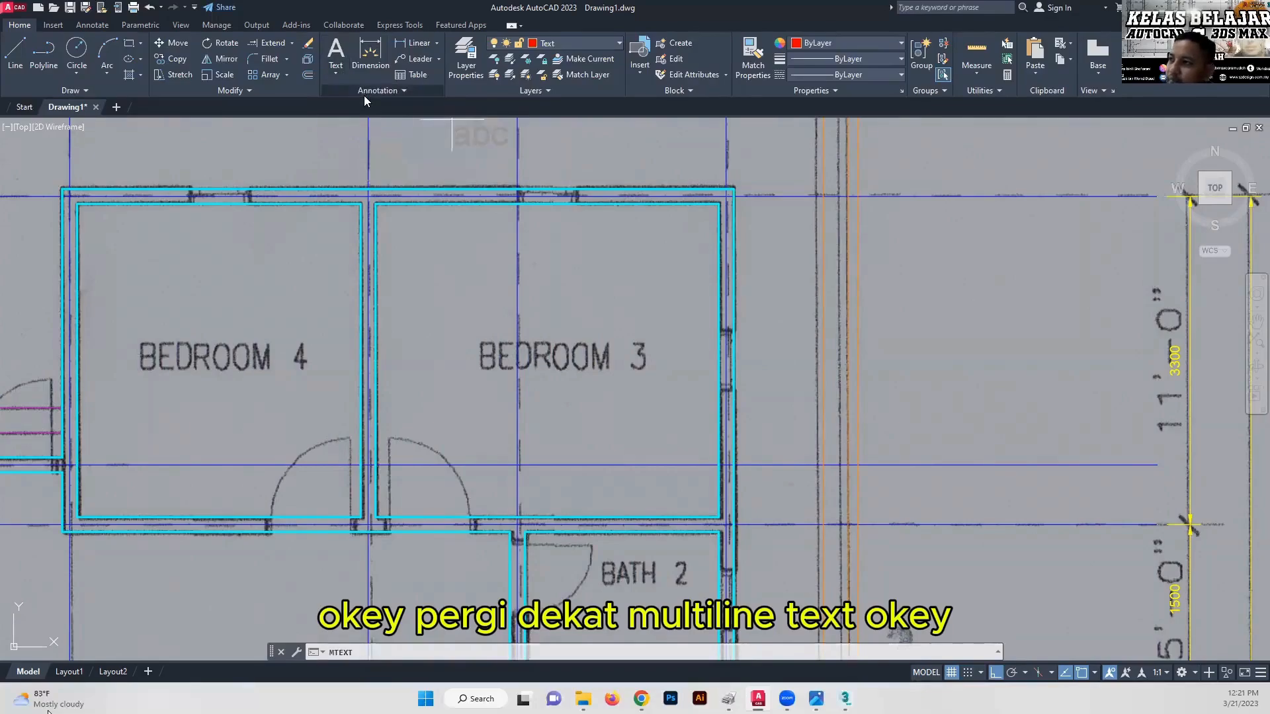
click(376, 203)
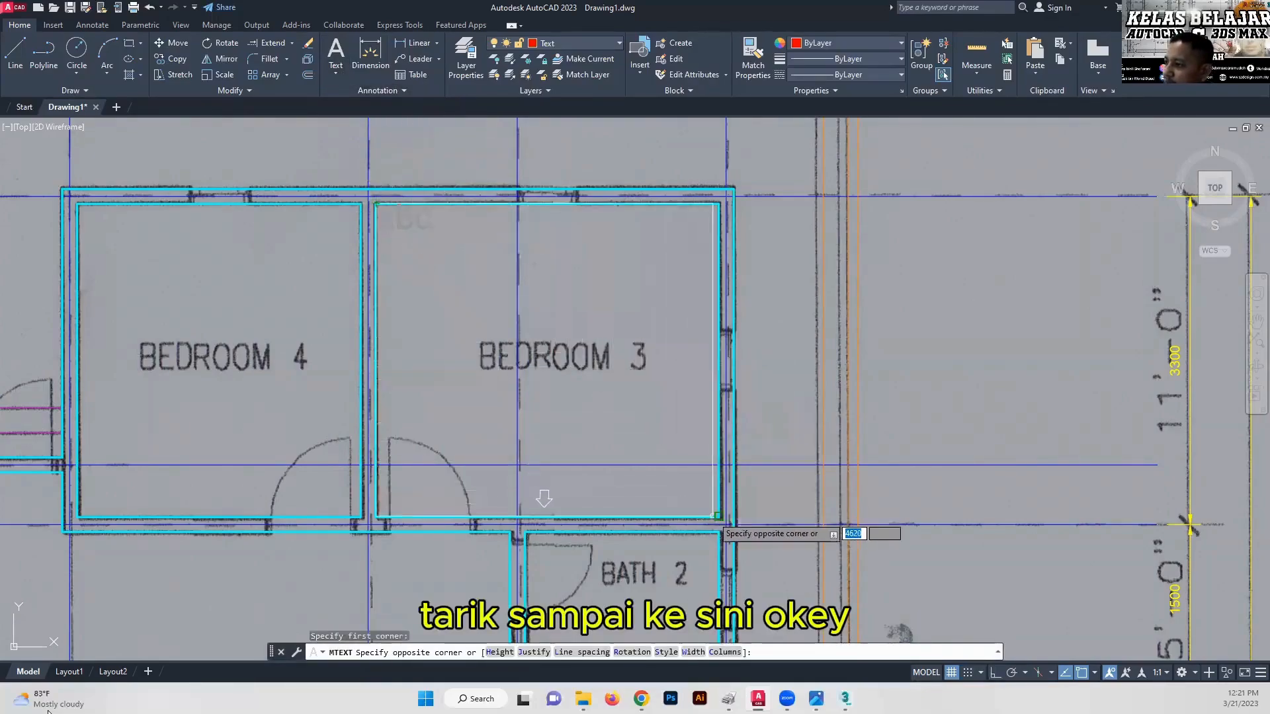
click(718, 516)
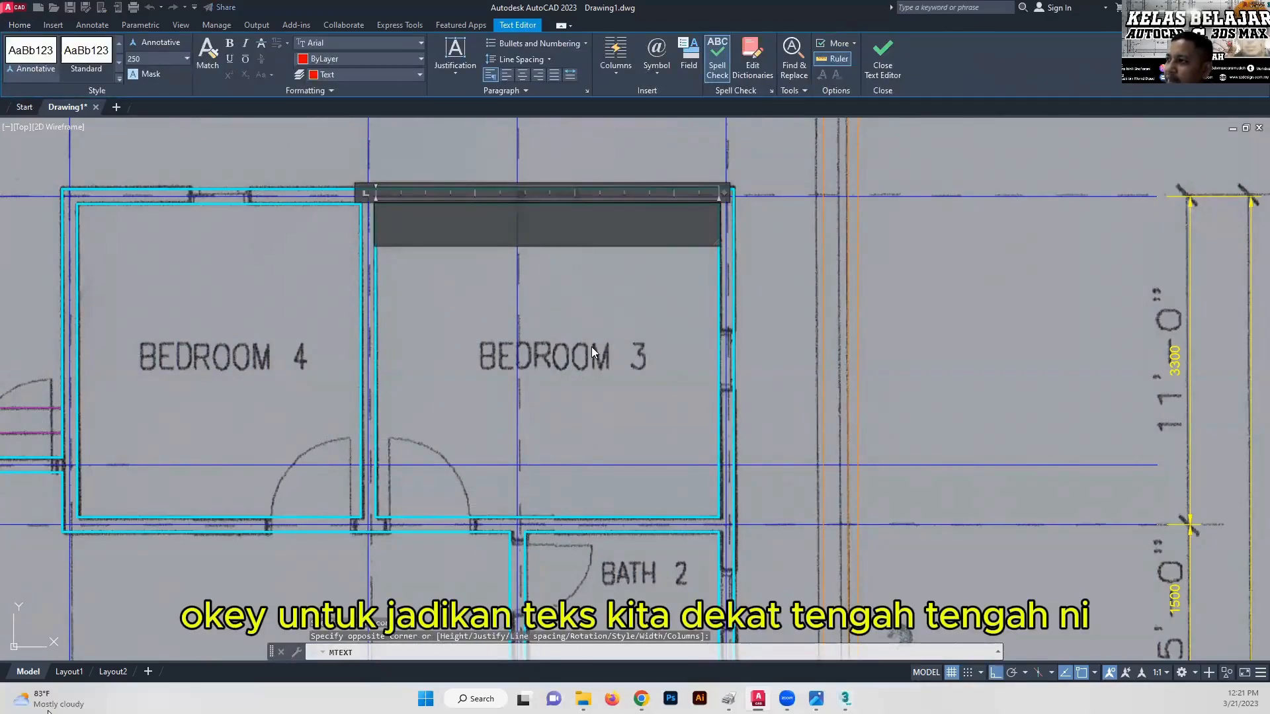
- Set the text justification to Middle Center and enter "Bedroom 3" as the room label
click(456, 74)
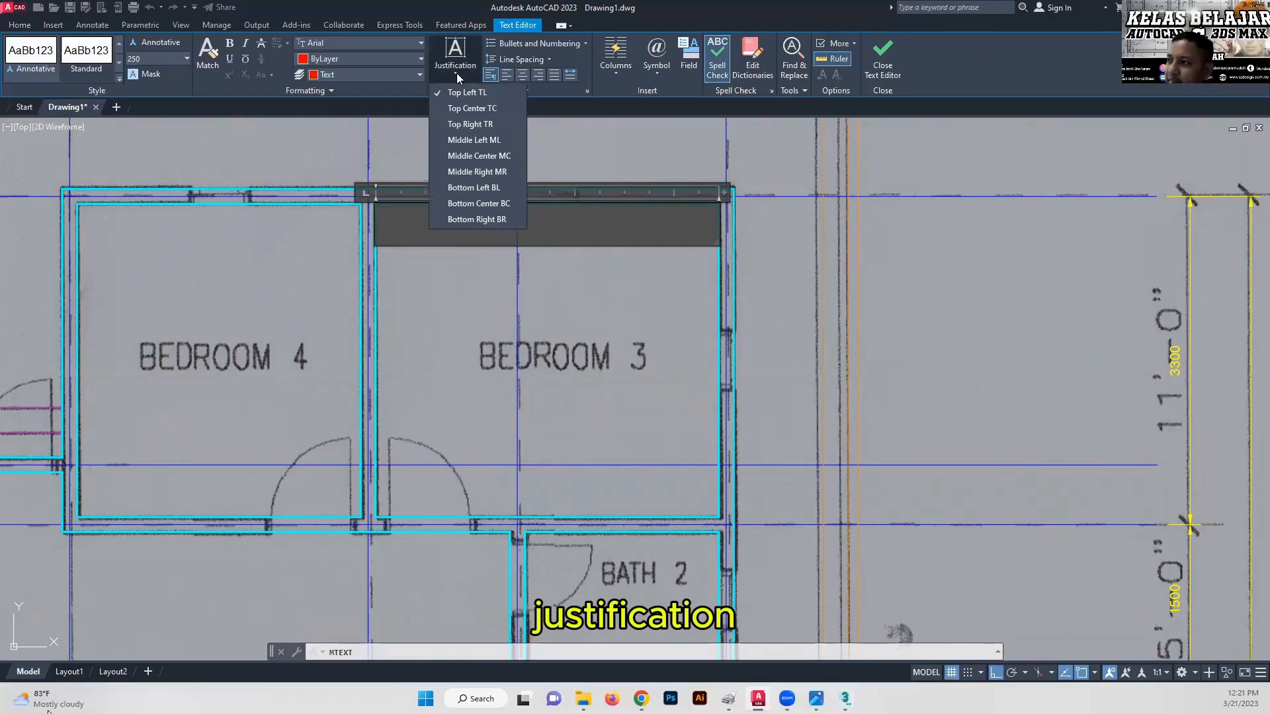
click(466, 156)
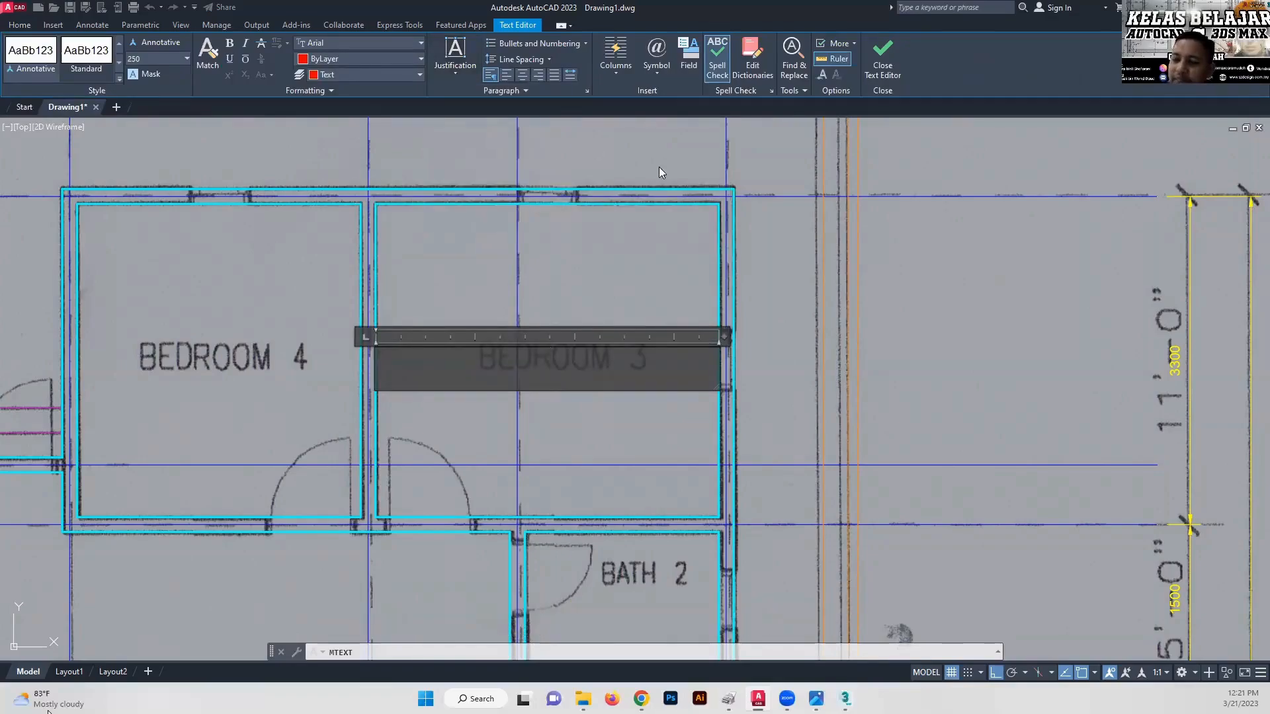
text(Bed)
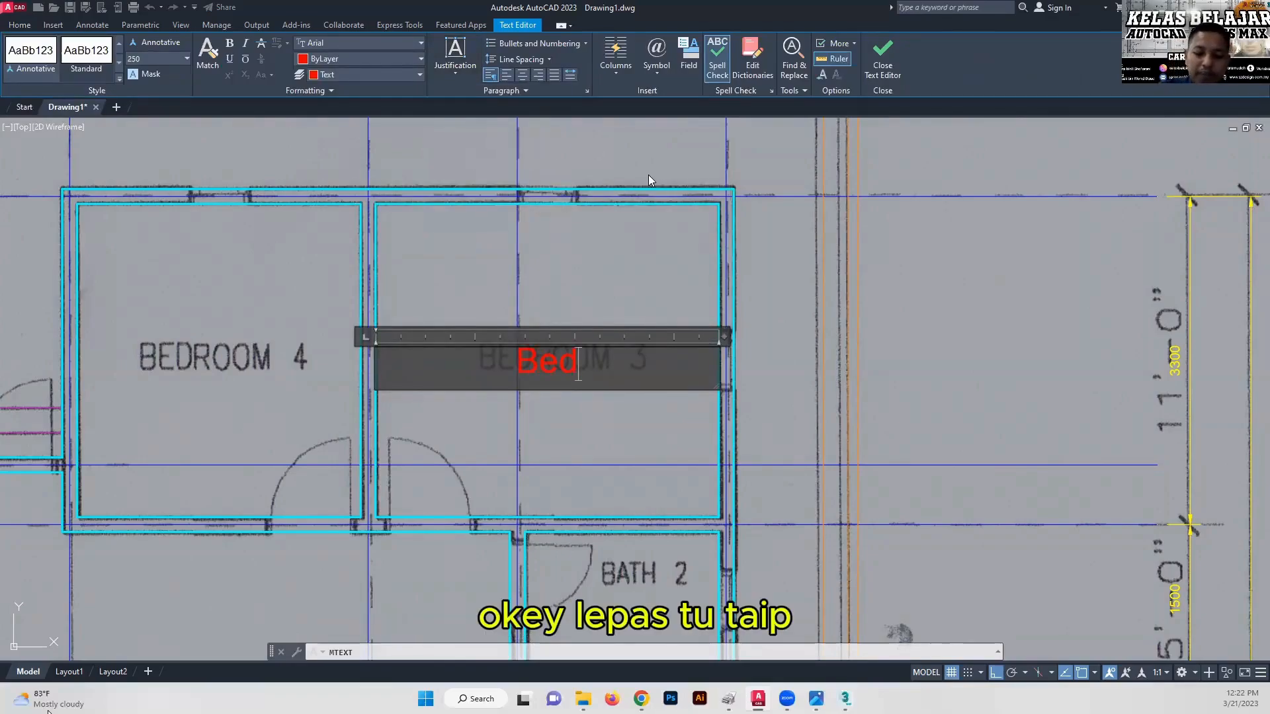
text(room 3)
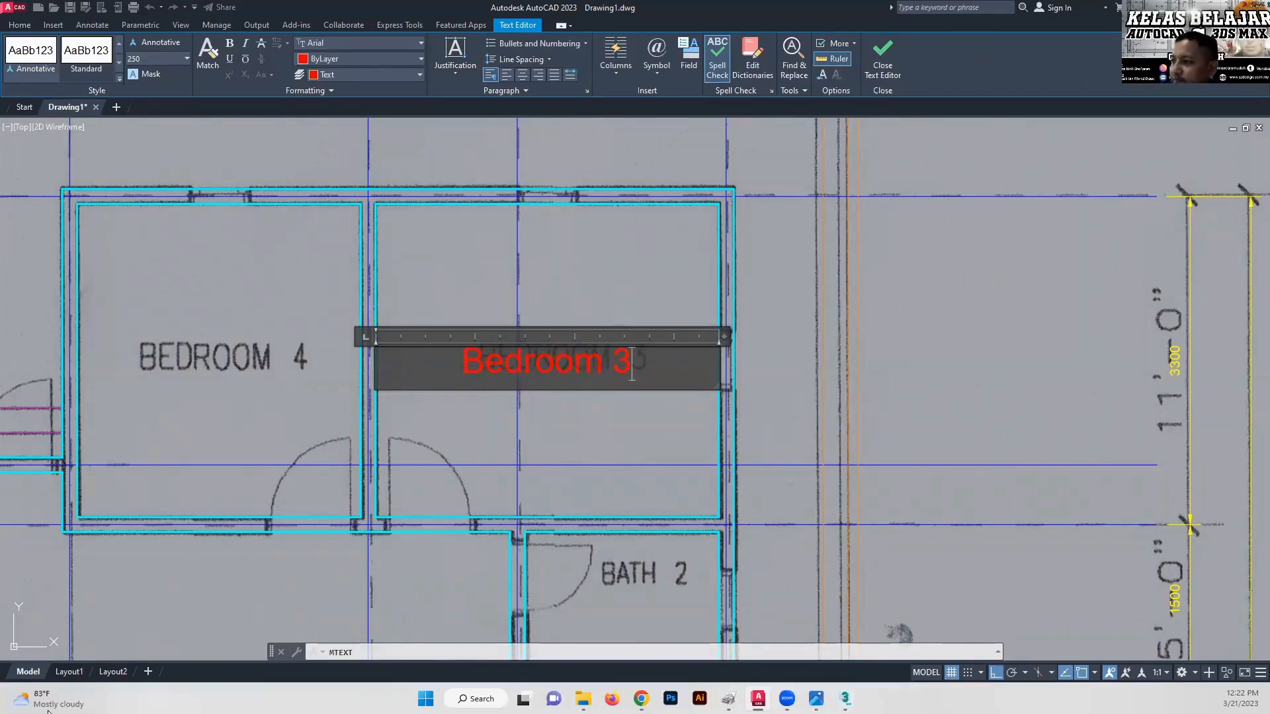
click(625, 305)
- Define a multiline text box spanning the opposite inner corners of the Bedroom 4 room
mouse_move(534, 301)
middle_down()
mouse_move(624, 264)
mouse_move(592, 284)
middle_up()
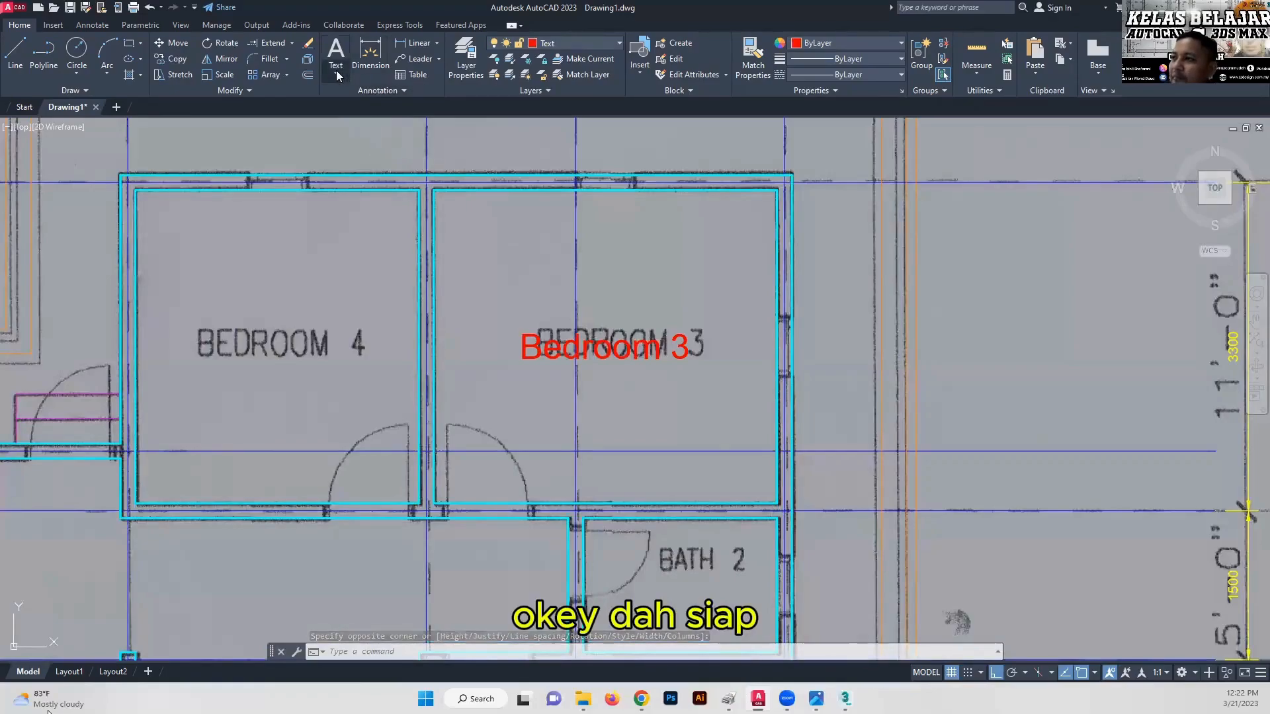
click(336, 70)
click(356, 98)
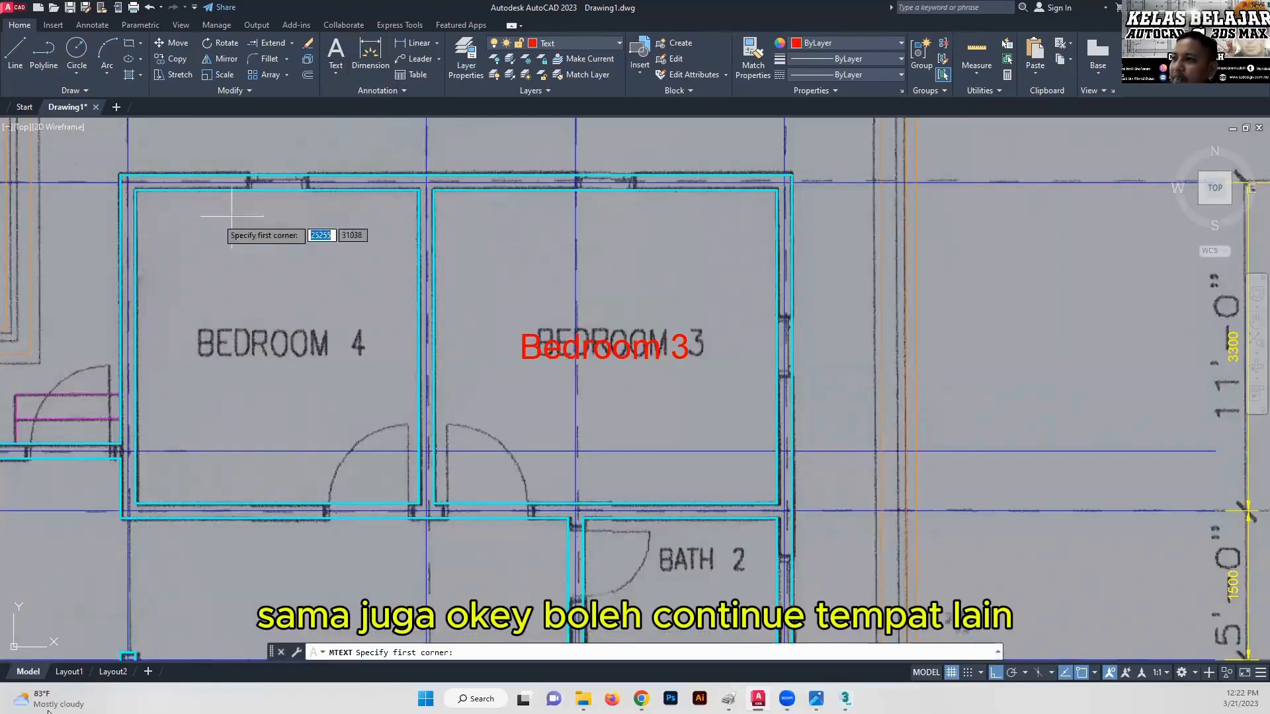
click(135, 190)
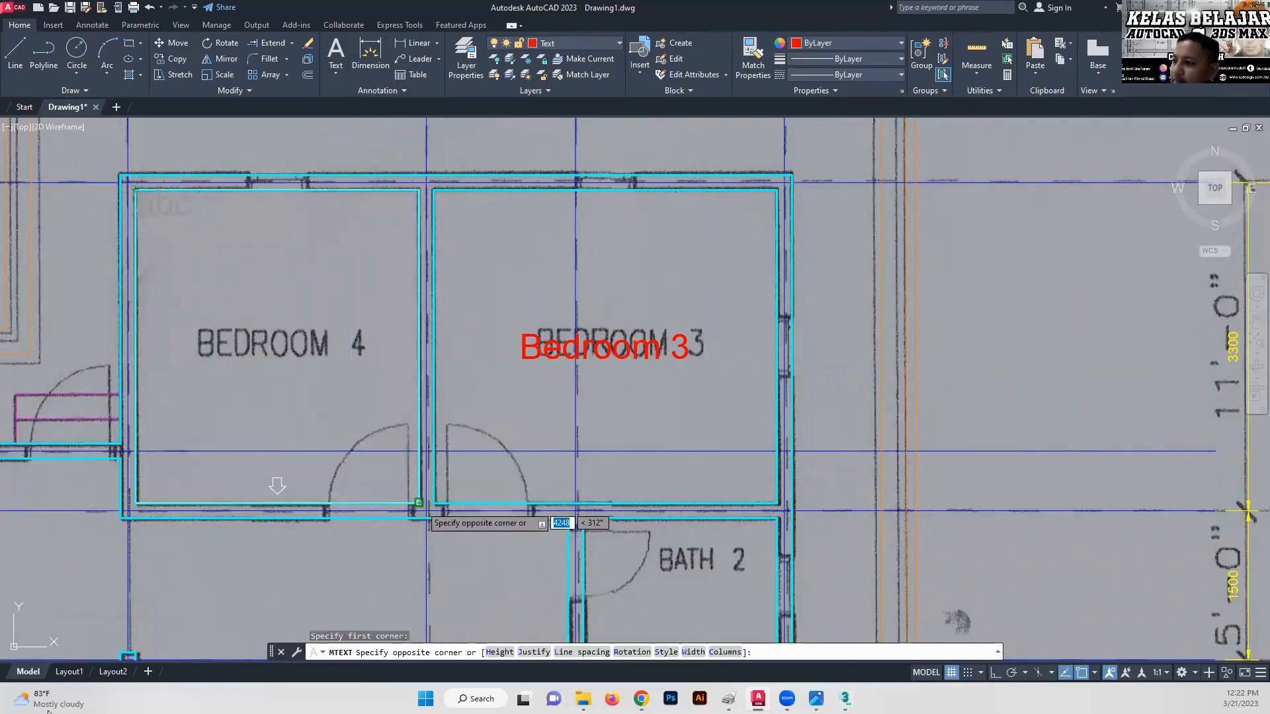
click(419, 502)
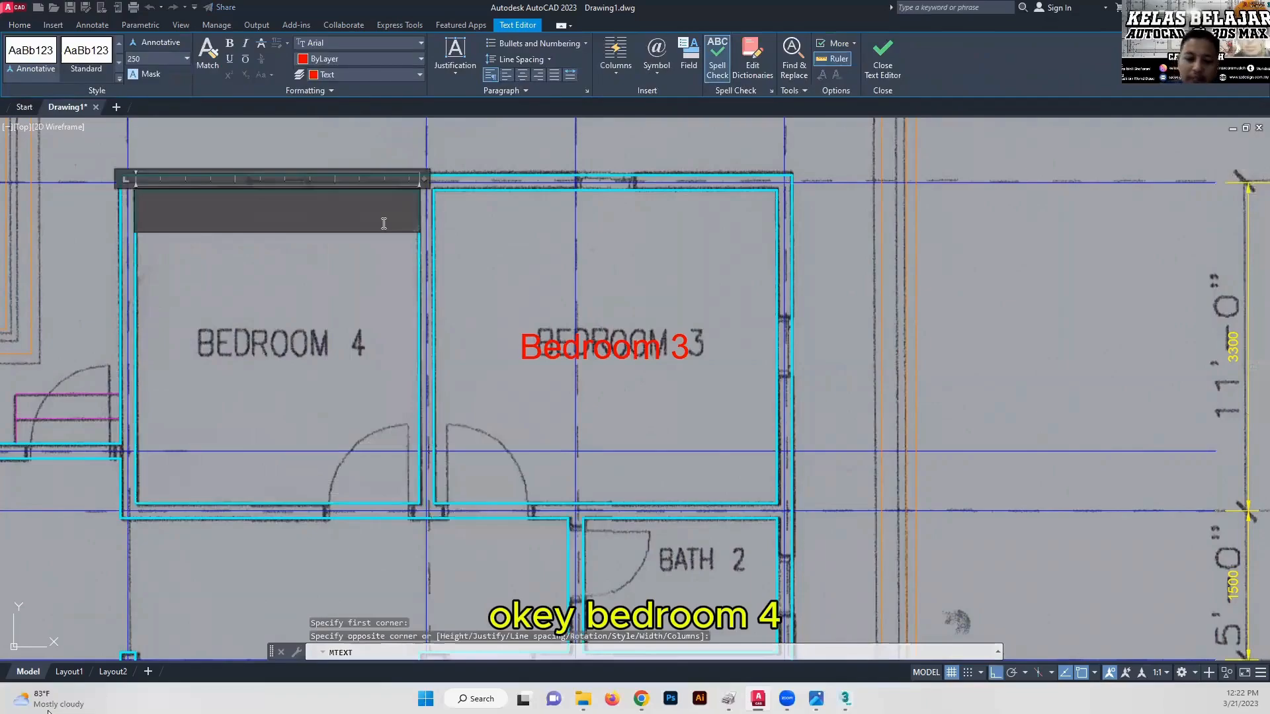
- Enter "Bedroom 4" as the room label, set its justification to Middle Center and finish the text
text(Bedo)
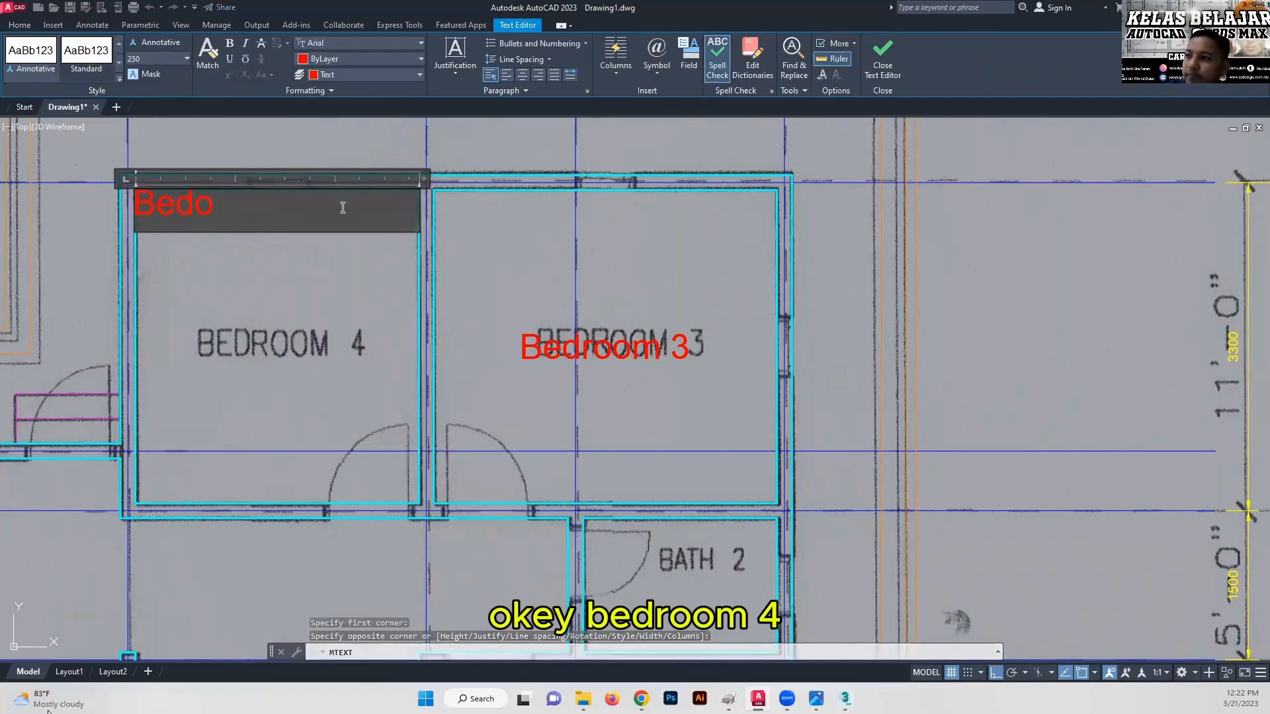
text(edro)
key(BackSpace)
text(room)
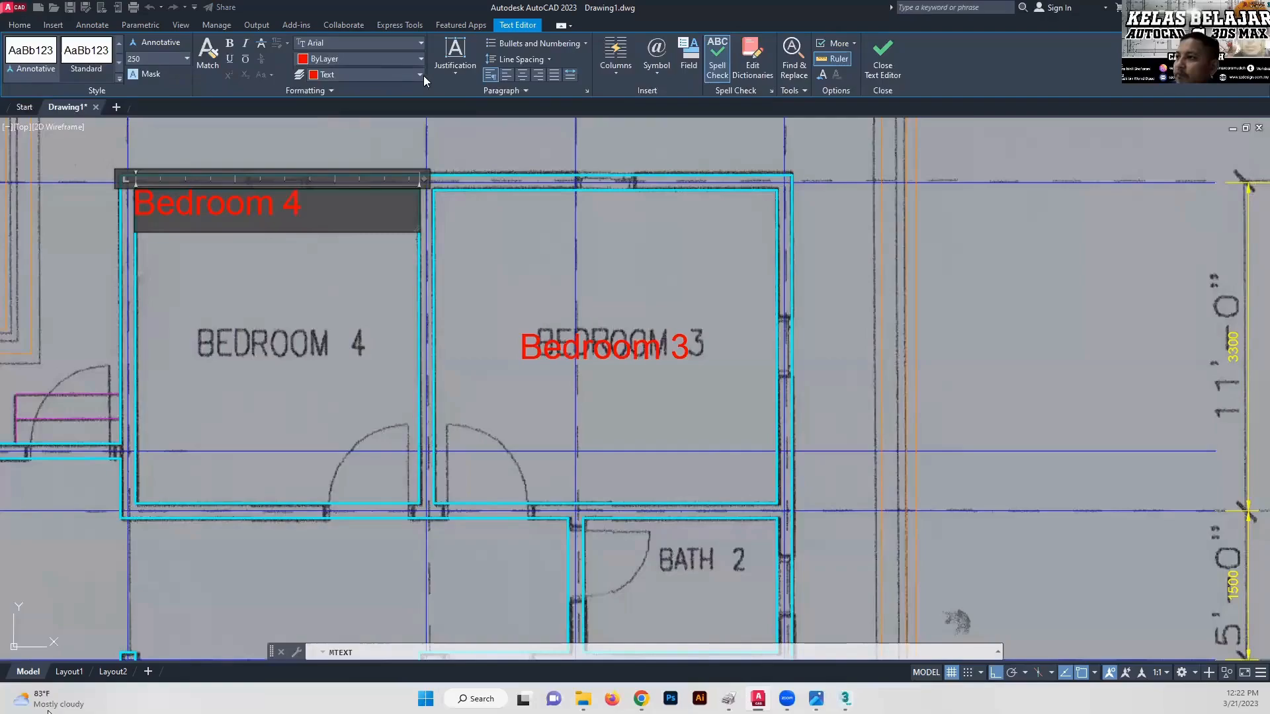
click(440, 74)
click(493, 160)
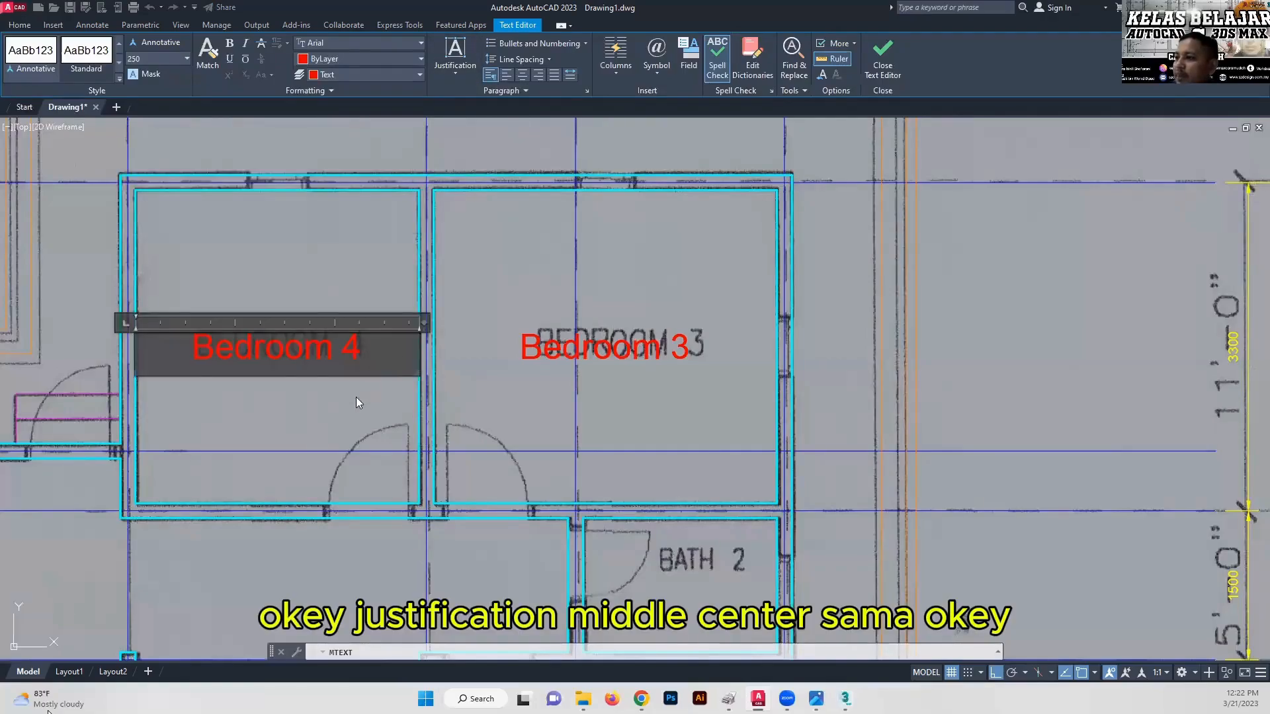
click(355, 402)
- Define a multiline text box spanning the opposite inner corners of the Bath 2 room
scroll(351, 400, down, 6)
scroll(476, 354, up, 6)
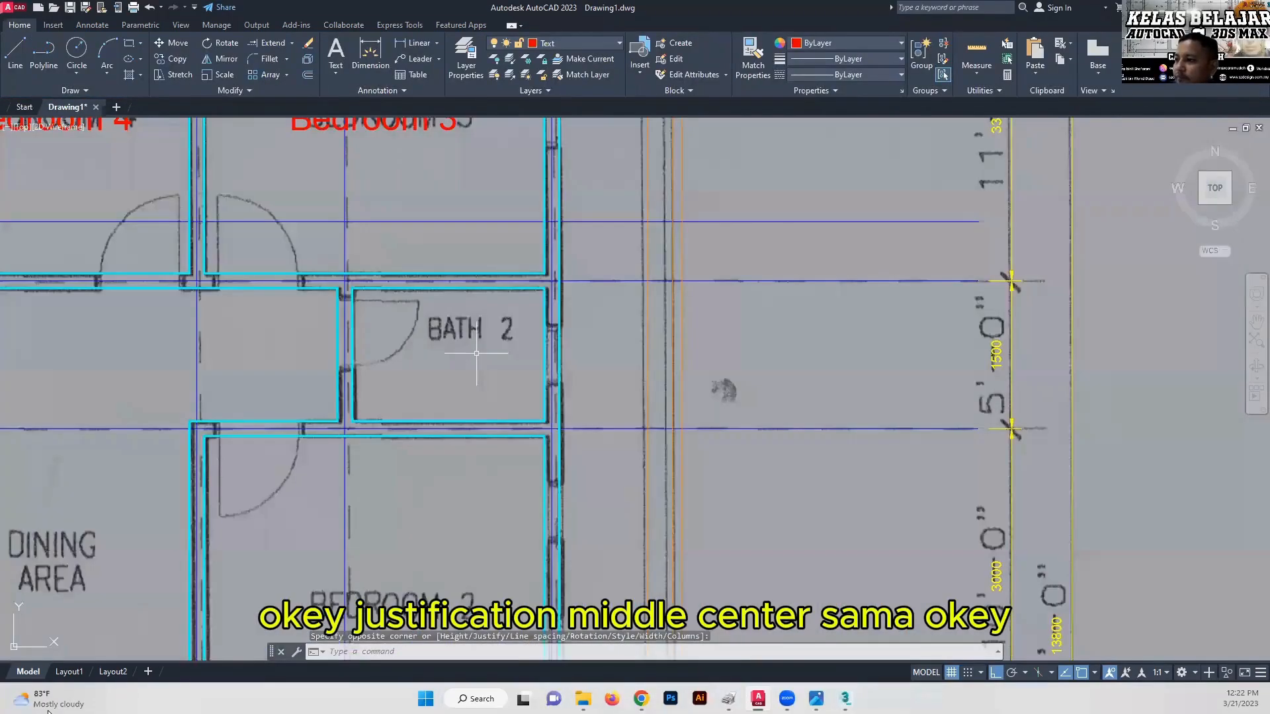
scroll(476, 354, up, 4)
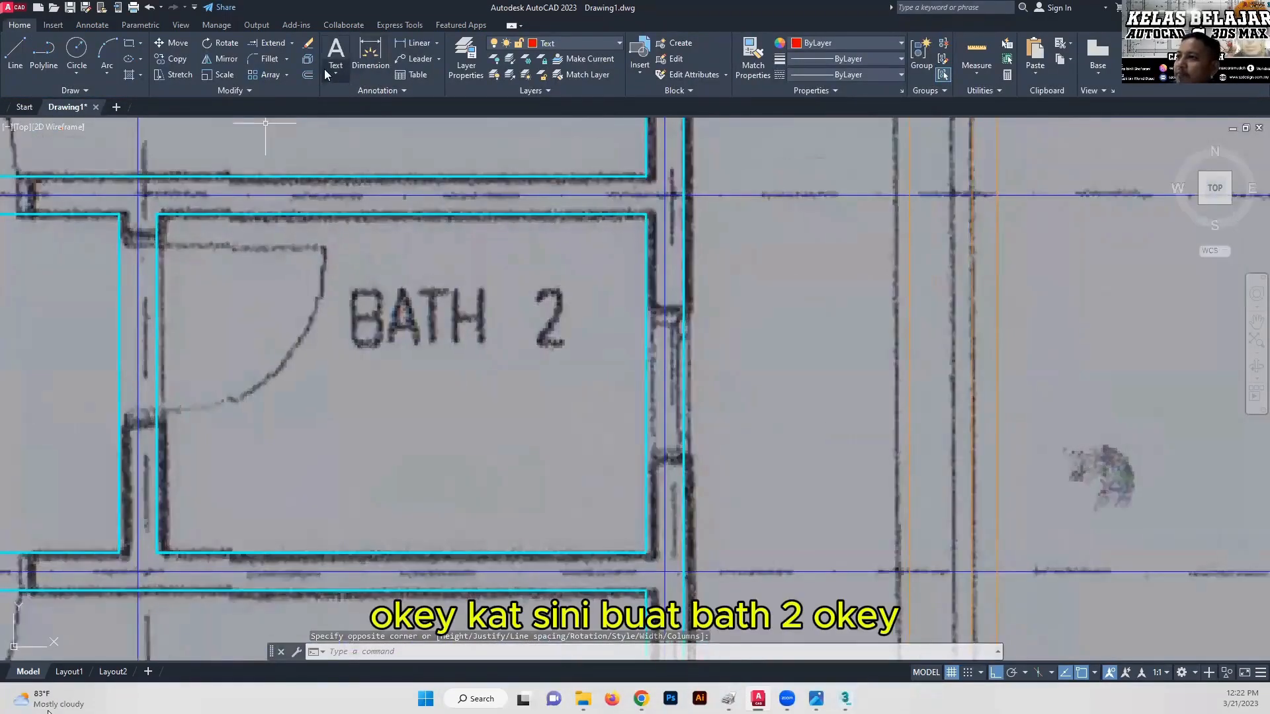
click(336, 72)
click(373, 93)
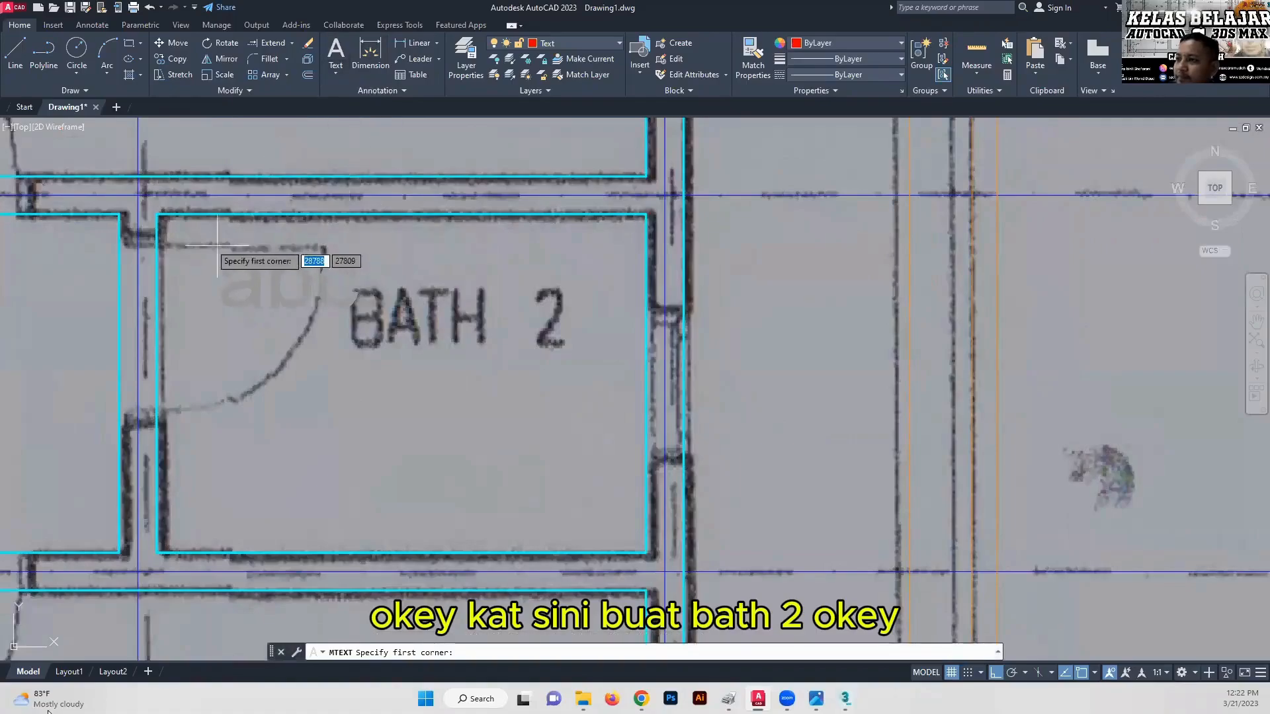
click(157, 215)
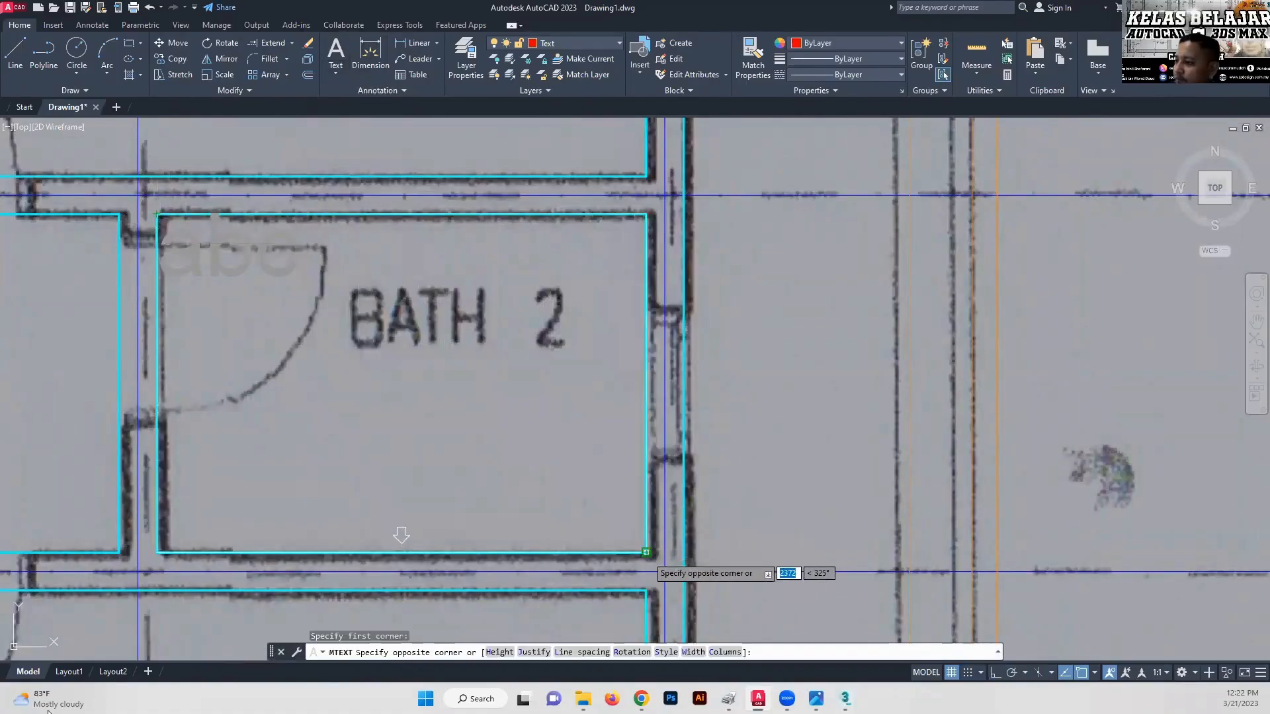
click(646, 551)
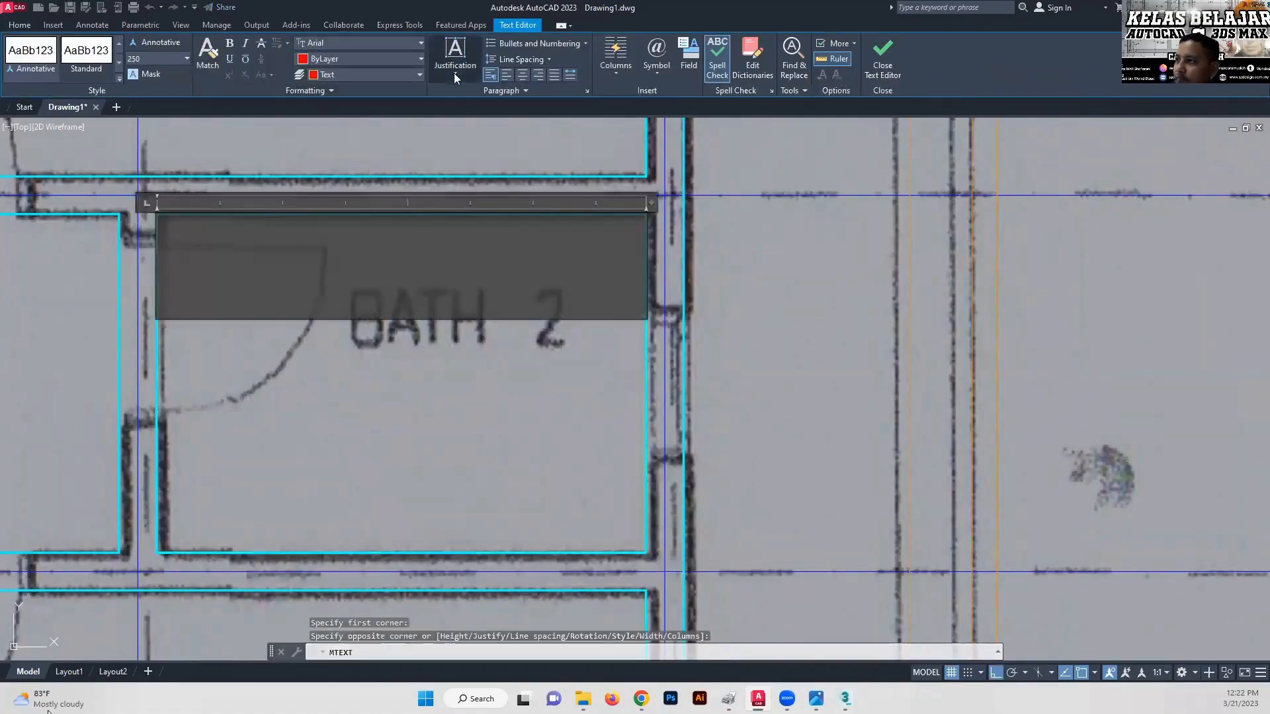
- Set the text justification to Middle Center and enter "Bath 2" as the room label
click(454, 75)
click(476, 156)
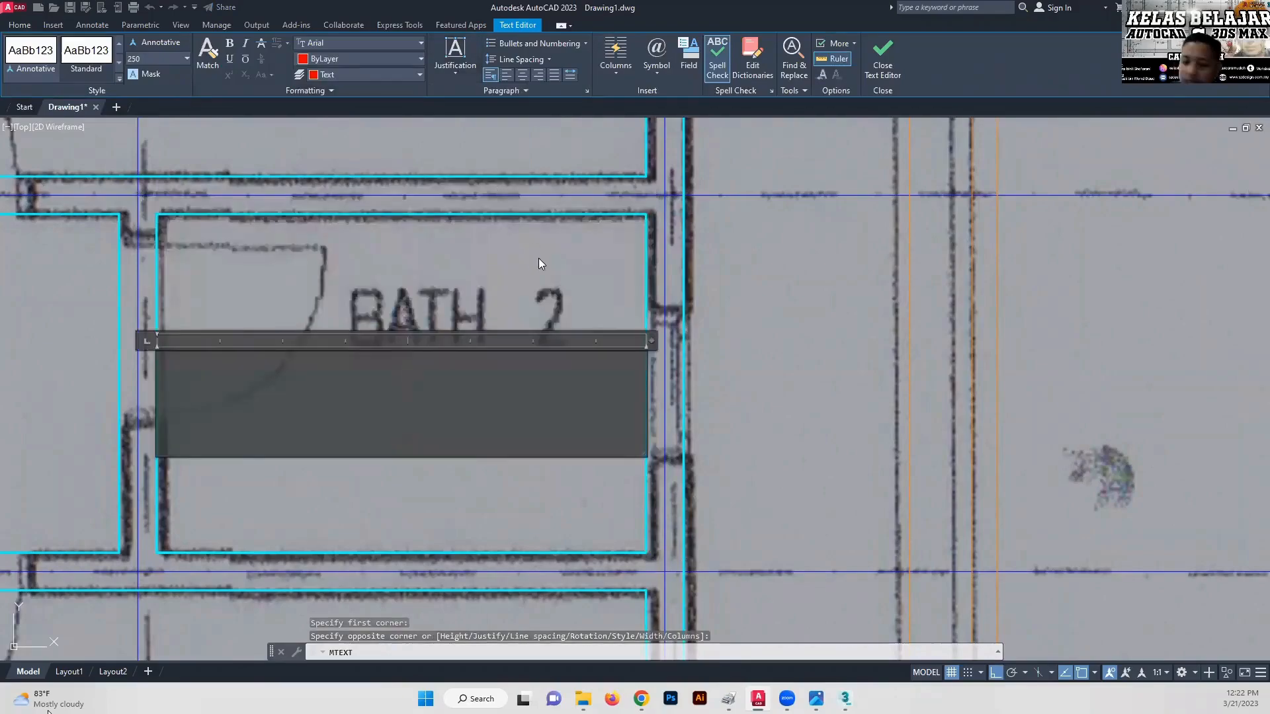
text(Bath 2)
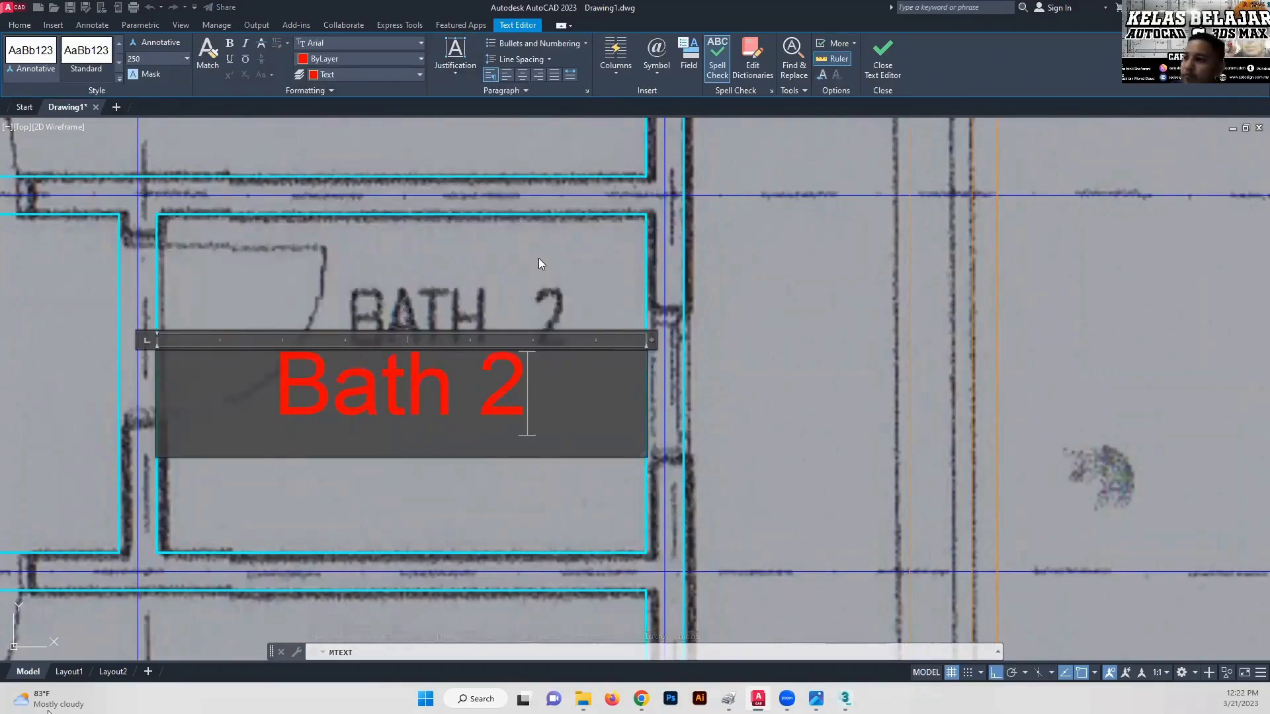
click(451, 509)
- Define a multiline text box spanning the opposite inner corners of the Bedroom 2 room
scroll(410, 424, down, 6)
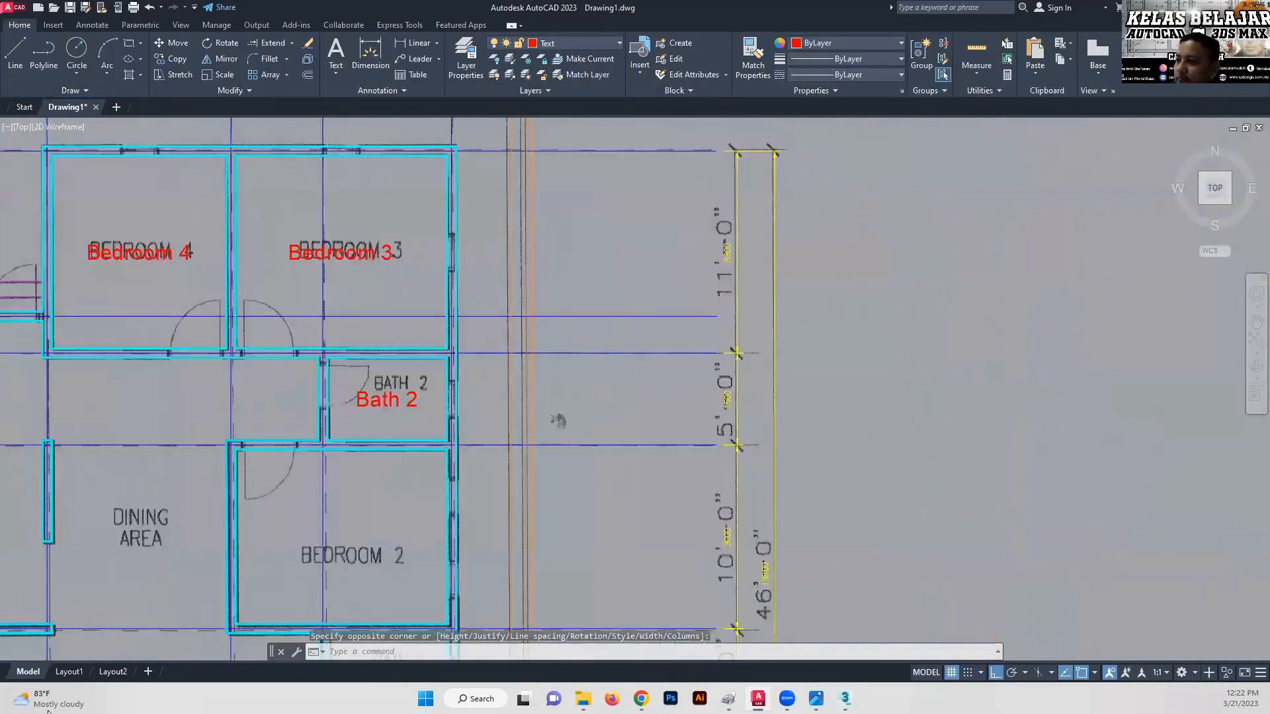
scroll(368, 405, up, 3)
click(336, 69)
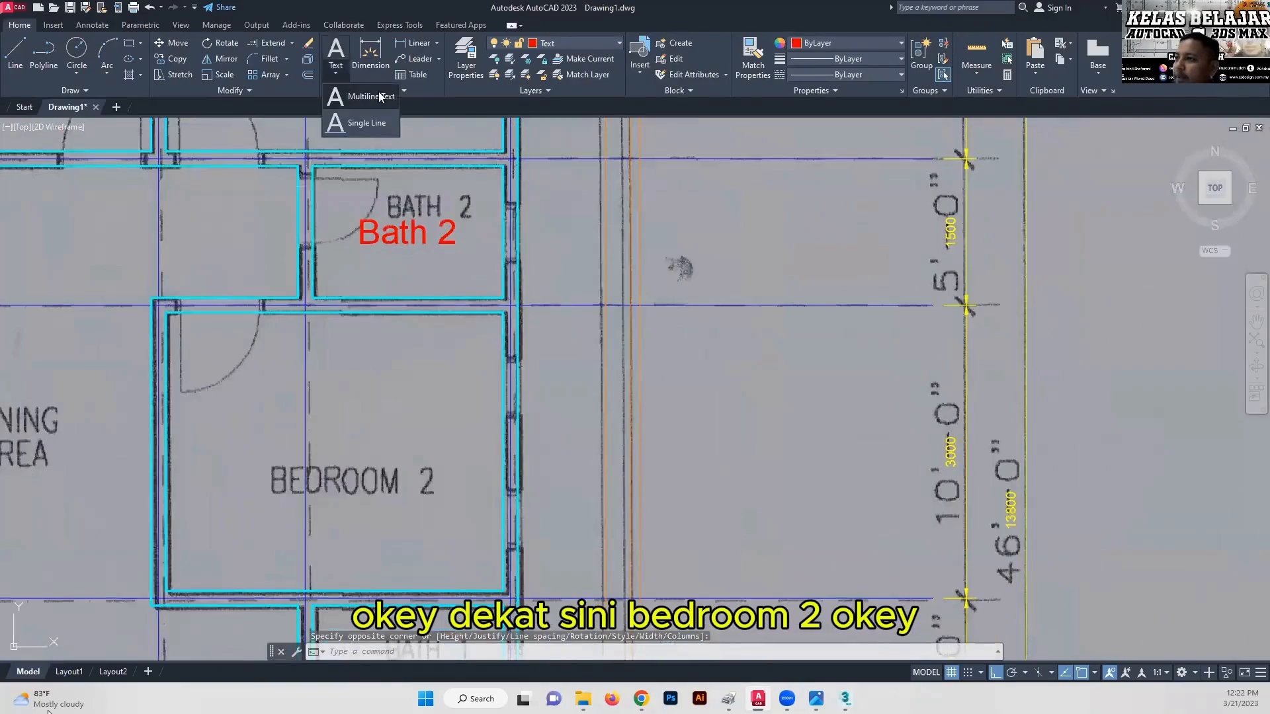
click(380, 97)
click(166, 312)
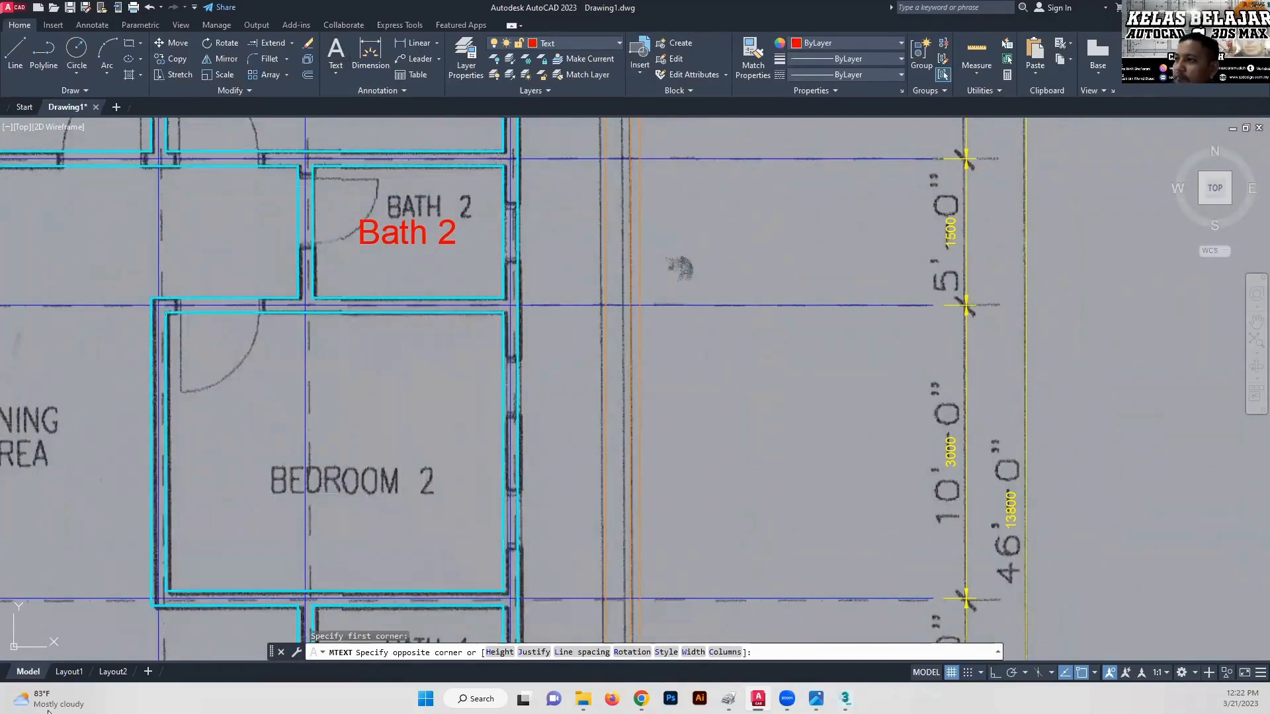
click(505, 591)
- Set the text justification to Middle Center and enter "Bedroom 2" as the room label
click(454, 74)
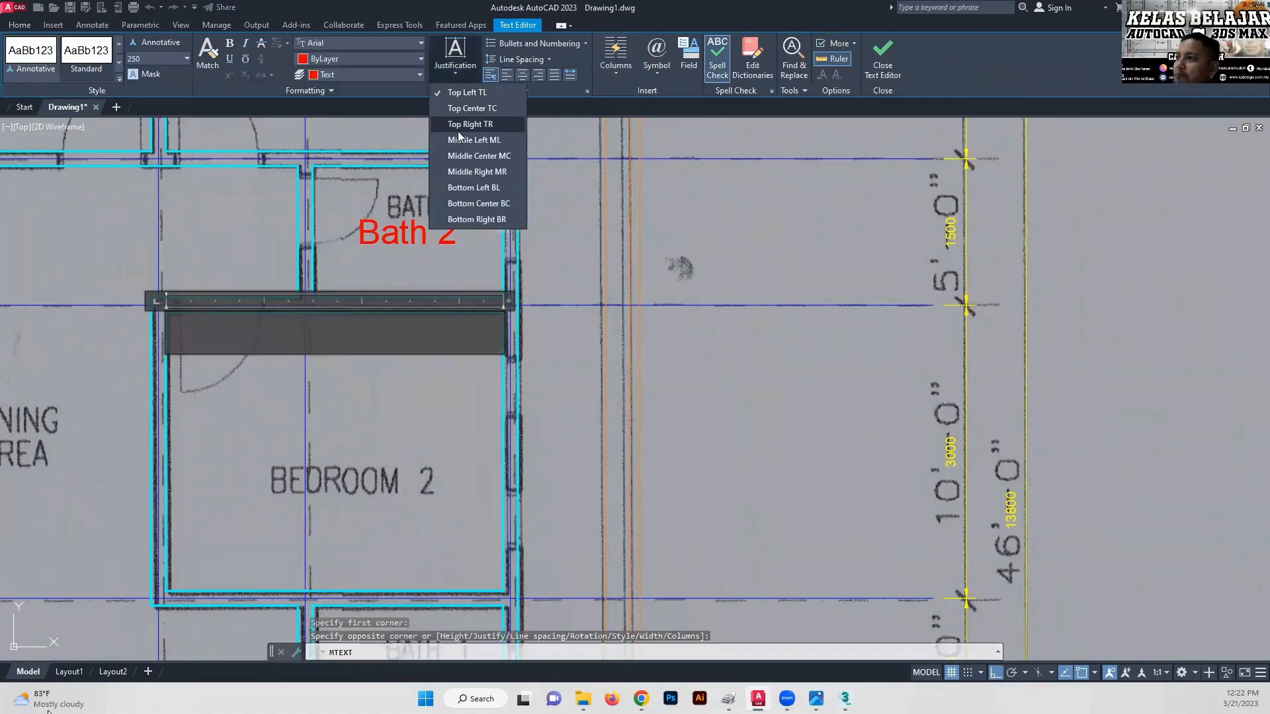
click(463, 156)
text(Be)
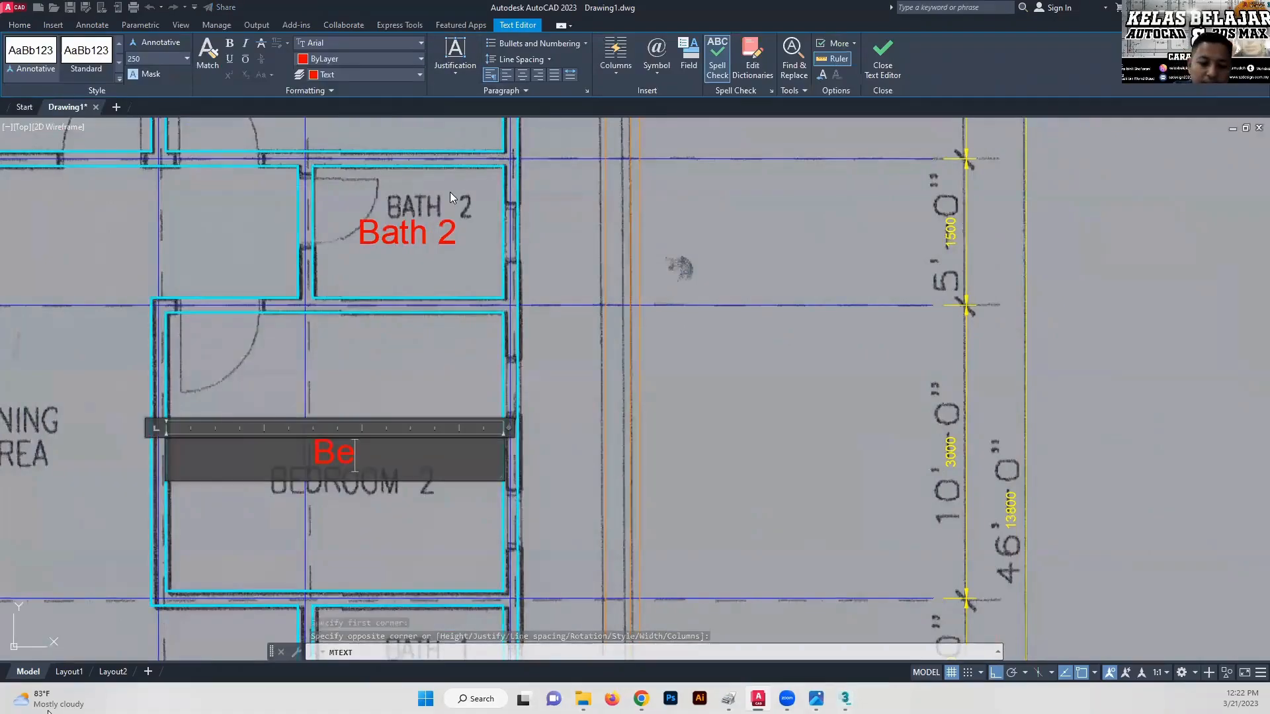
text(droom 2)
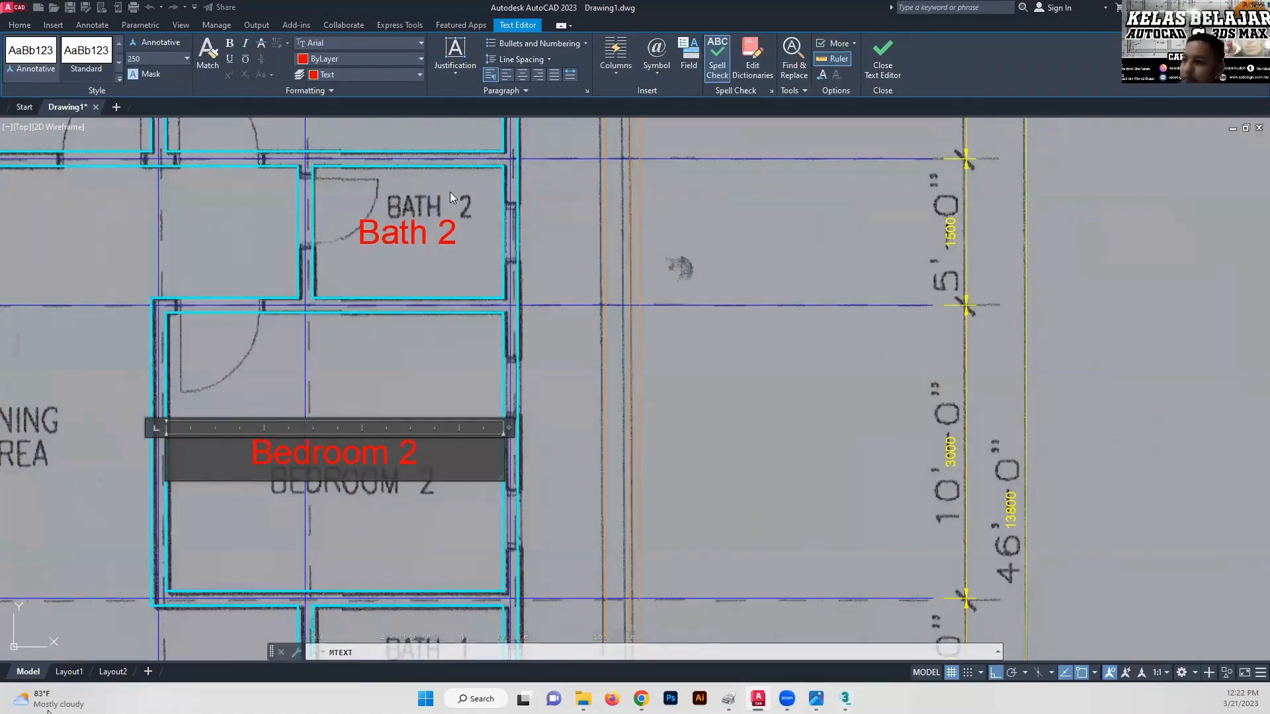
click(383, 358)
- Define a multiline text box spanning the opposite inner corners of the Bath 1 room
middle_drag(408, 423, 394, 154)
scroll(367, 366, up, 2)
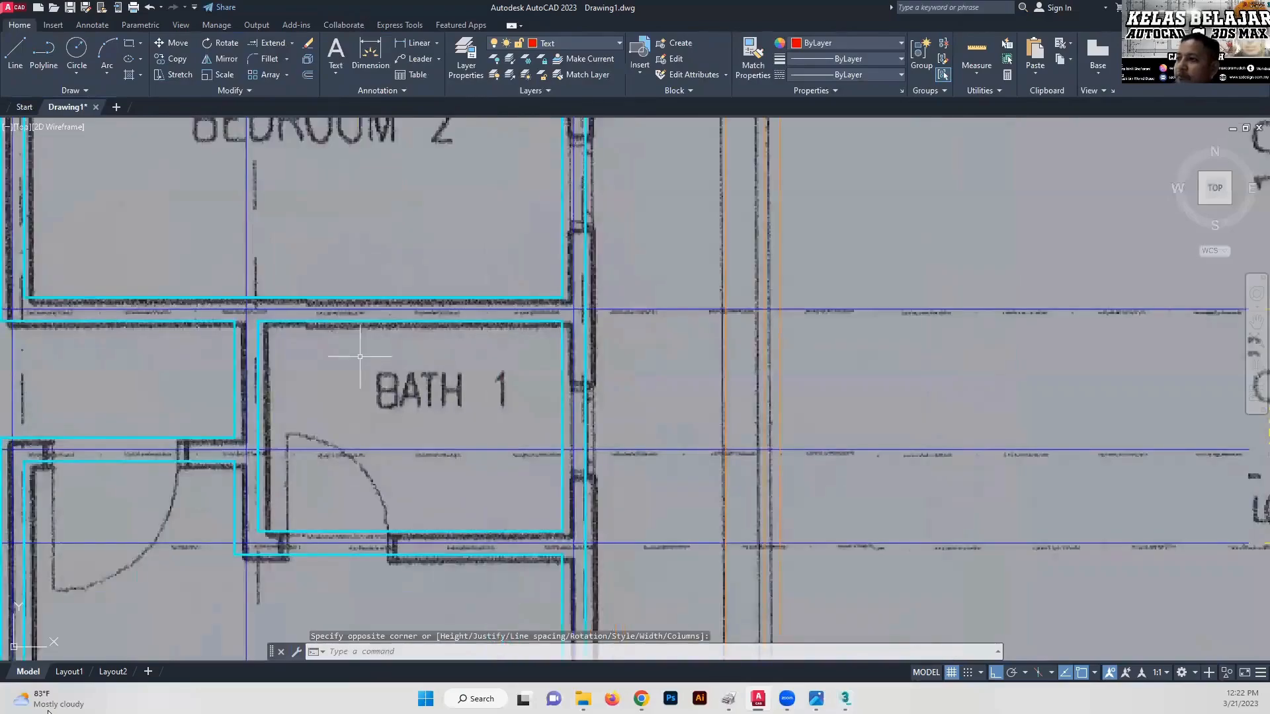
click(336, 74)
click(365, 95)
click(259, 322)
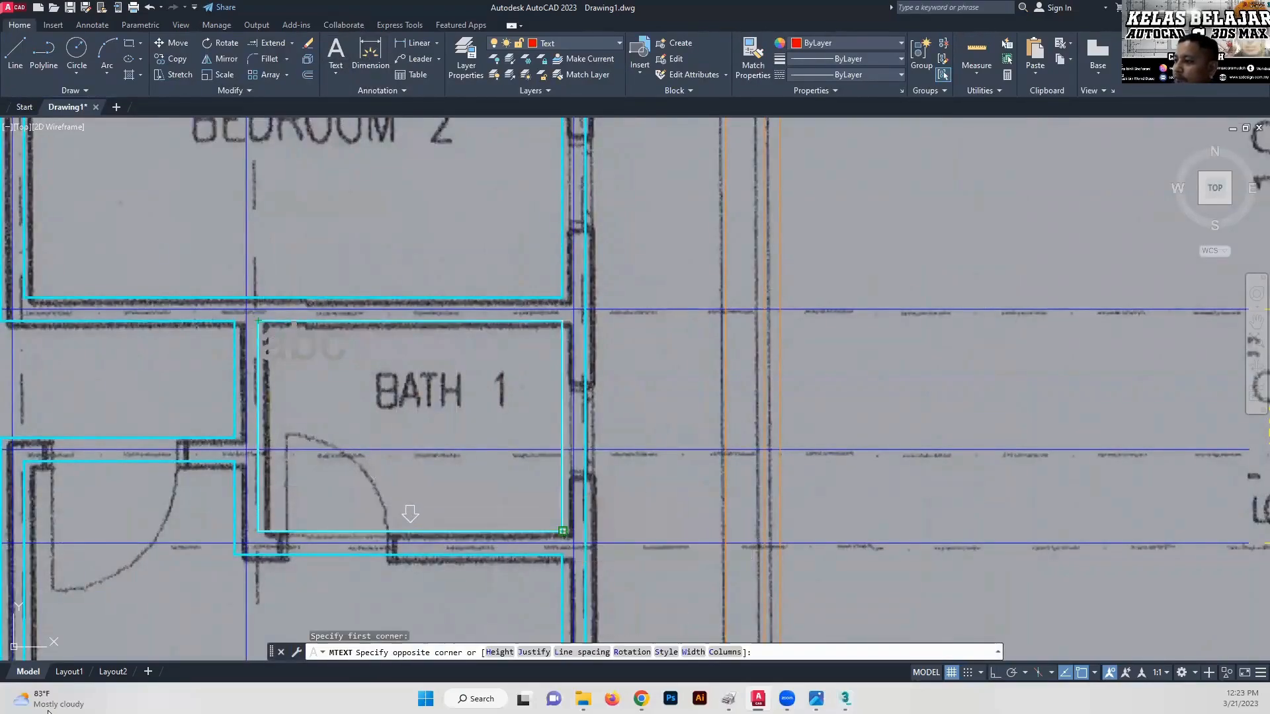
click(562, 531)
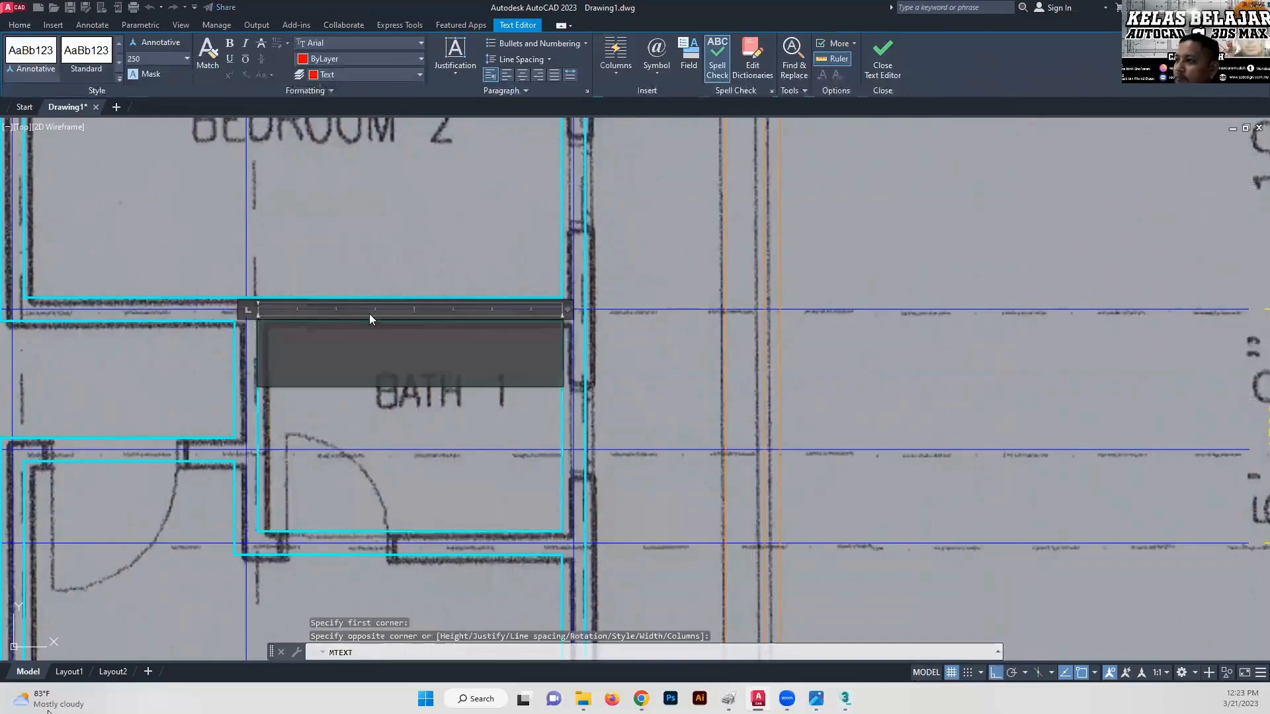
- Set the text justification to Middle Center and enter "Bath 1" as the room label
click(459, 74)
click(477, 159)
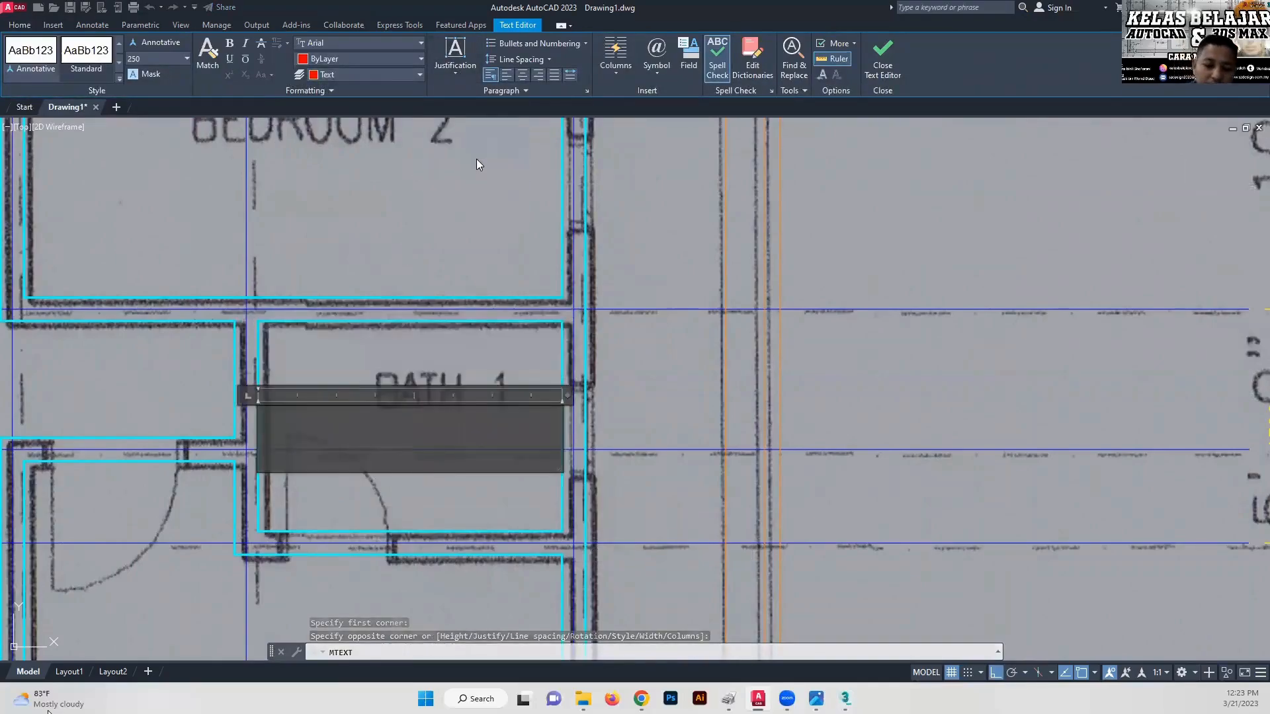
text(Bath 1)
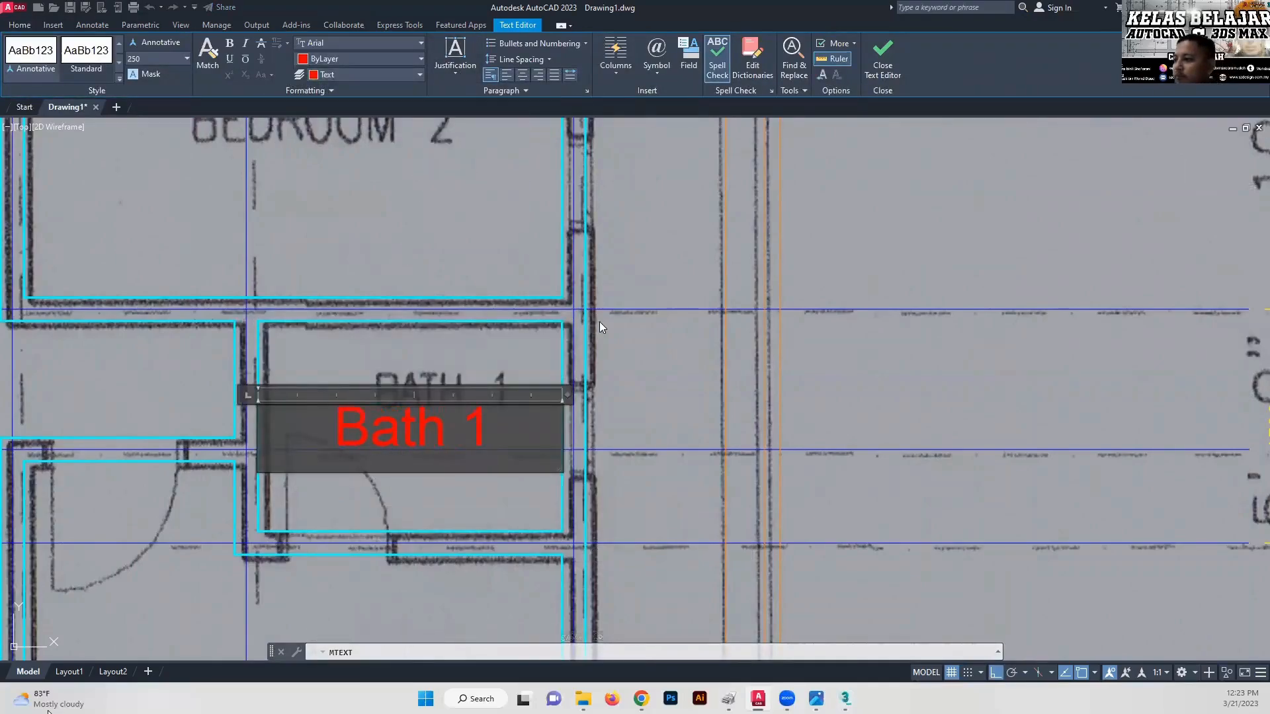
click(496, 376)
- Define a multiline text box in the Master Bedroom from the inner corner below Bath 1 to the diagonally opposite lower corner
scroll(496, 377, down, 2)
middle_drag(493, 438, 450, 237)
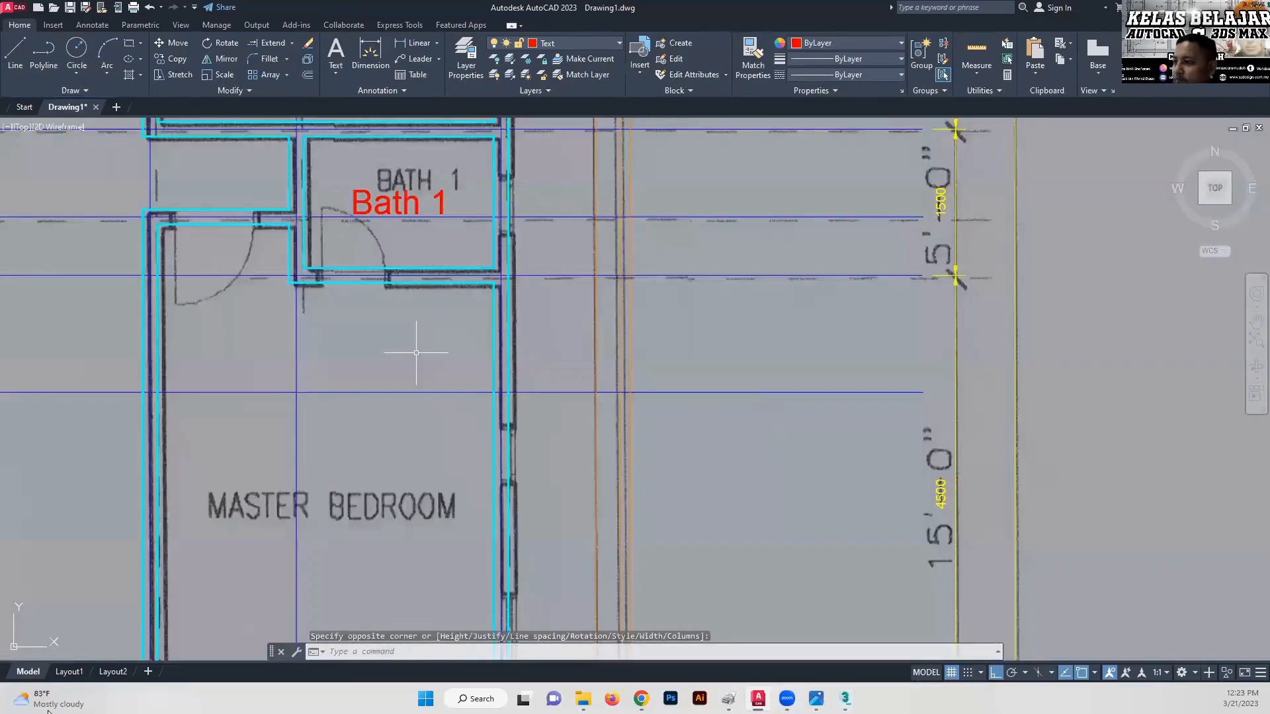
scroll(405, 385, down, 2)
middle_drag(405, 386, 405, 373)
click(334, 78)
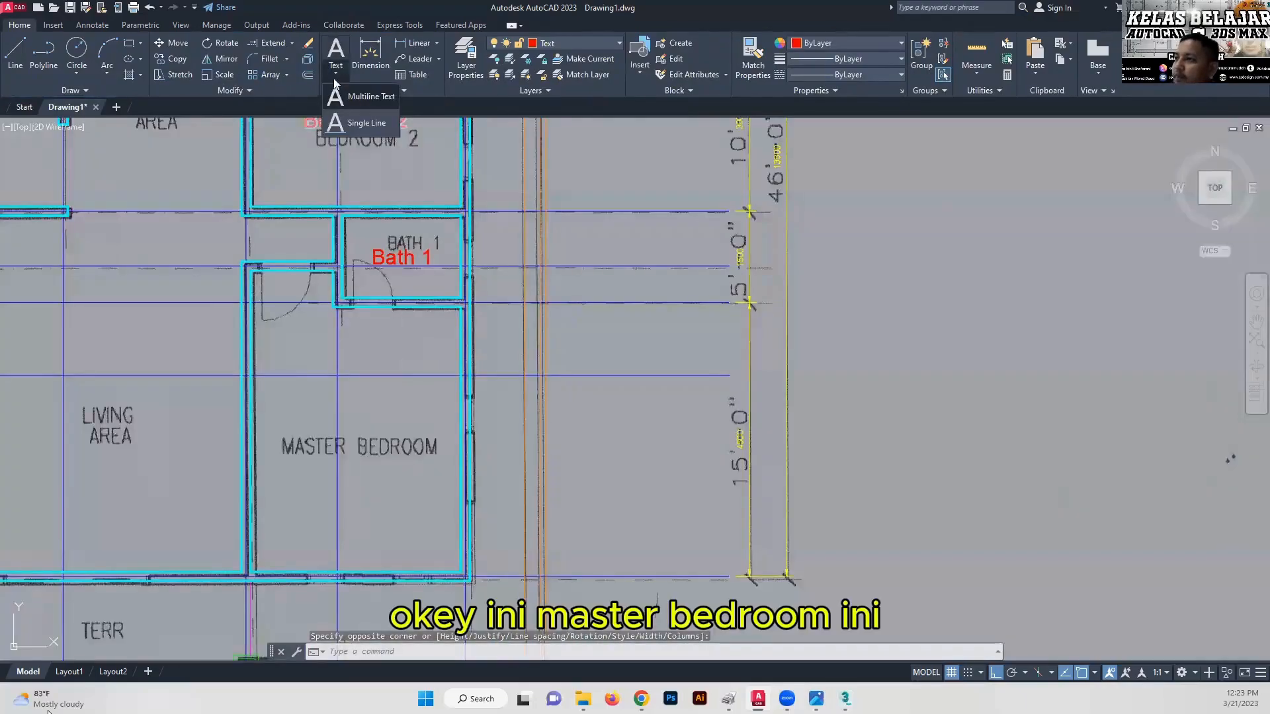
click(363, 98)
click(461, 306)
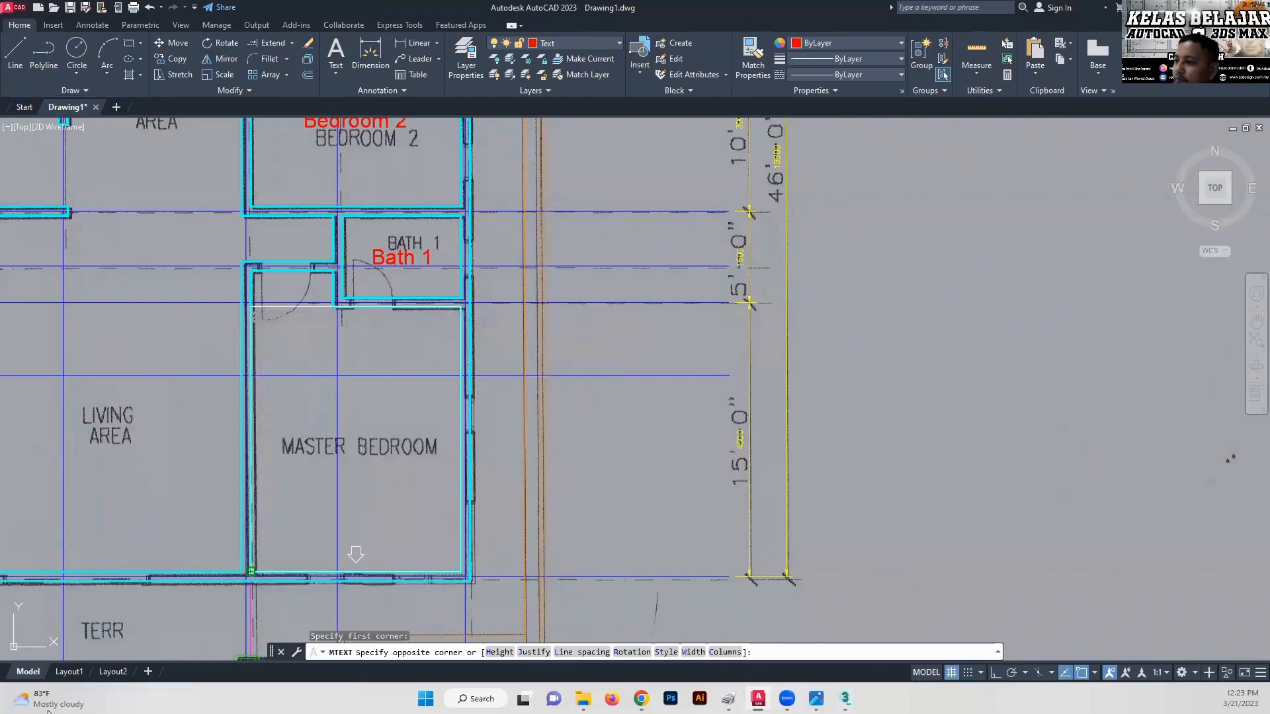
click(251, 571)
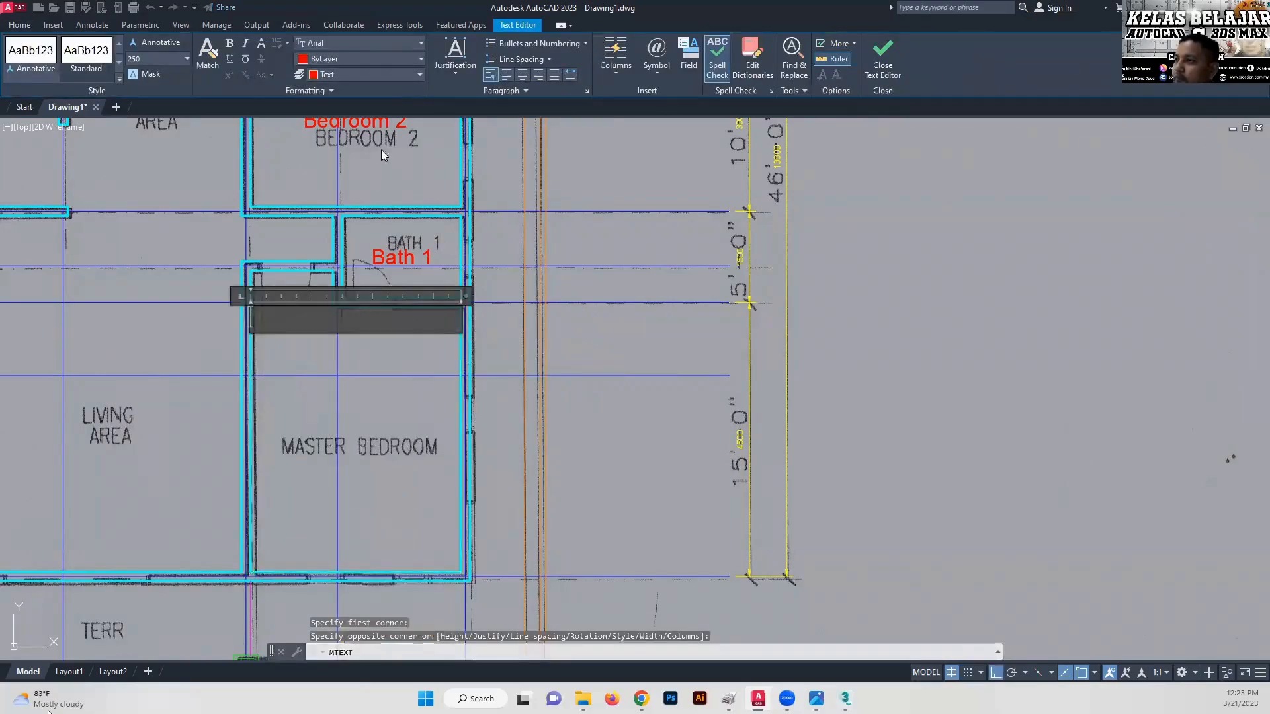
- Set the text justification to Middle Center and enter "Master Bedroom" as the room label
click(461, 70)
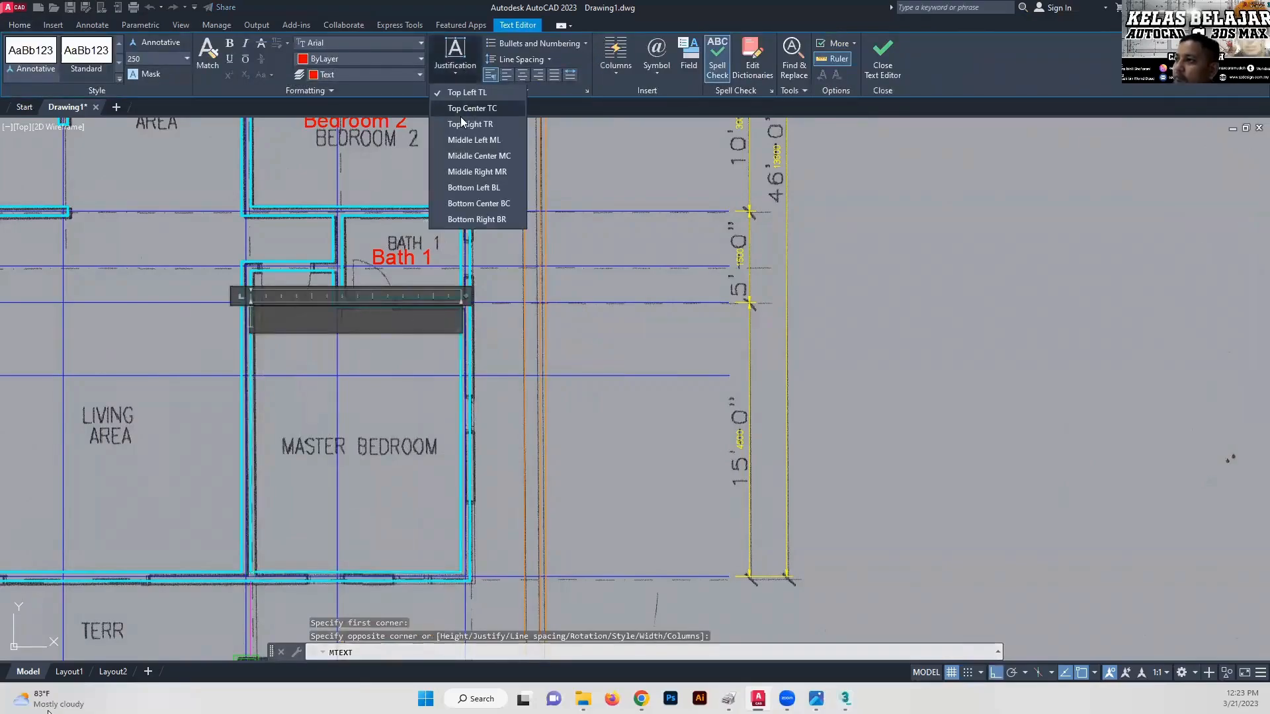
click(473, 158)
text(Mast)
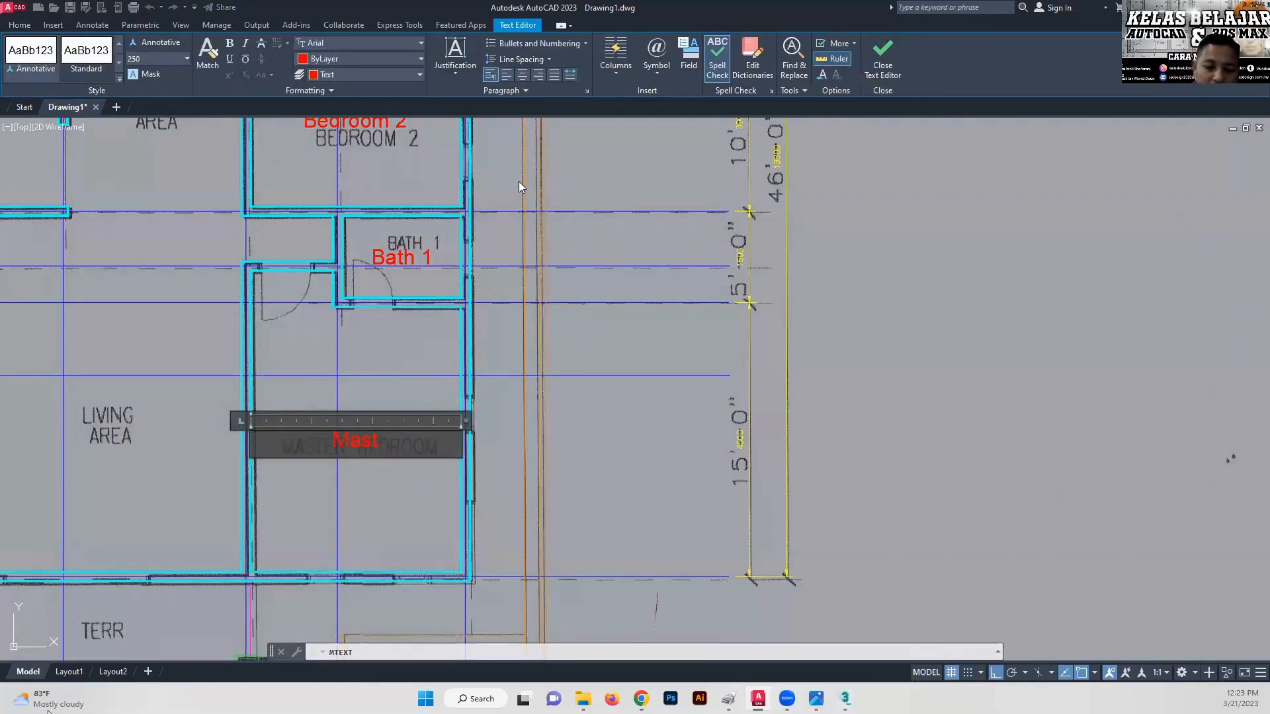
text(er Bedr)
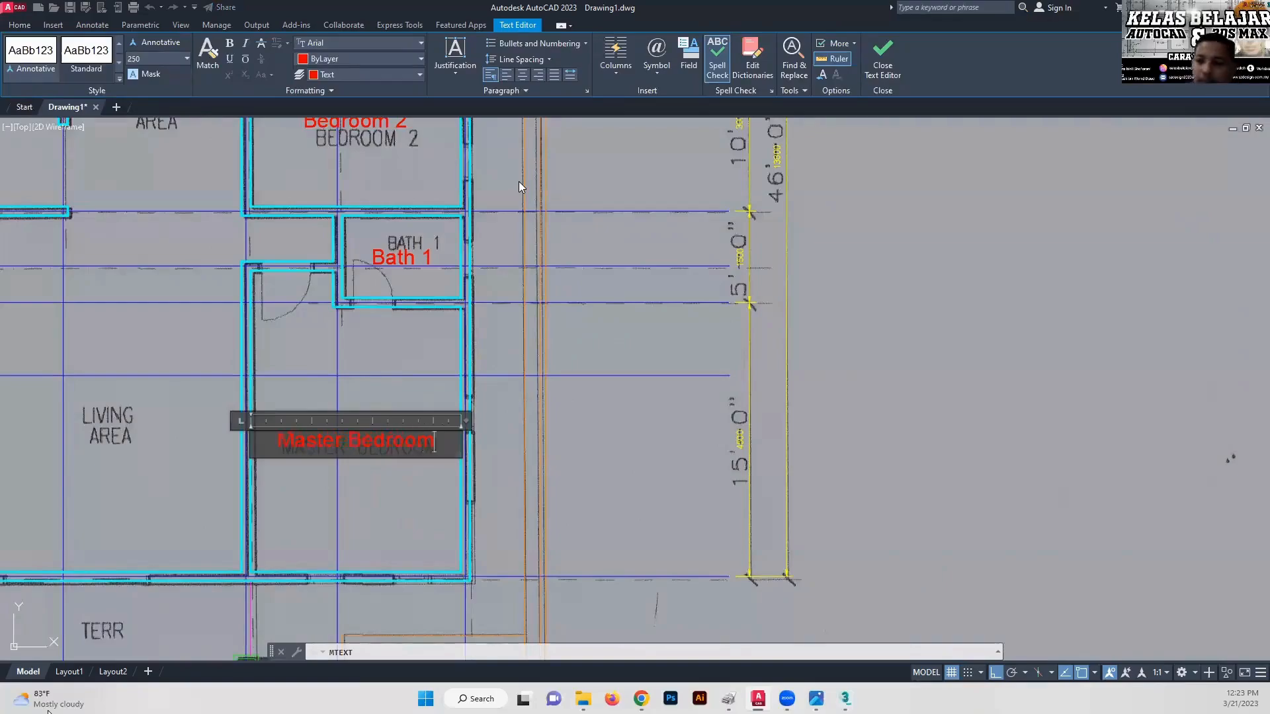
text(oom)
click(439, 357)
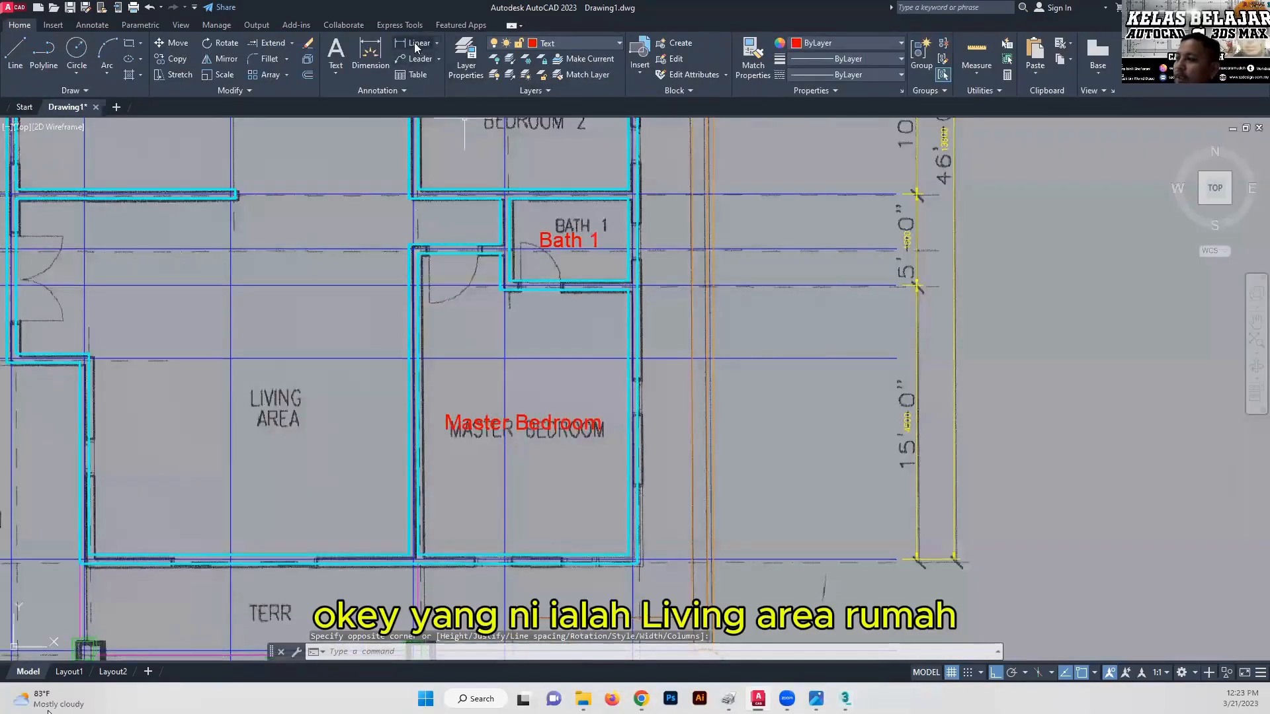
- Define a multiline text box in the Living Area from the upper wall corner beside the Master Bedroom to the diagonally opposite lower inner corner
click(336, 73)
click(360, 101)
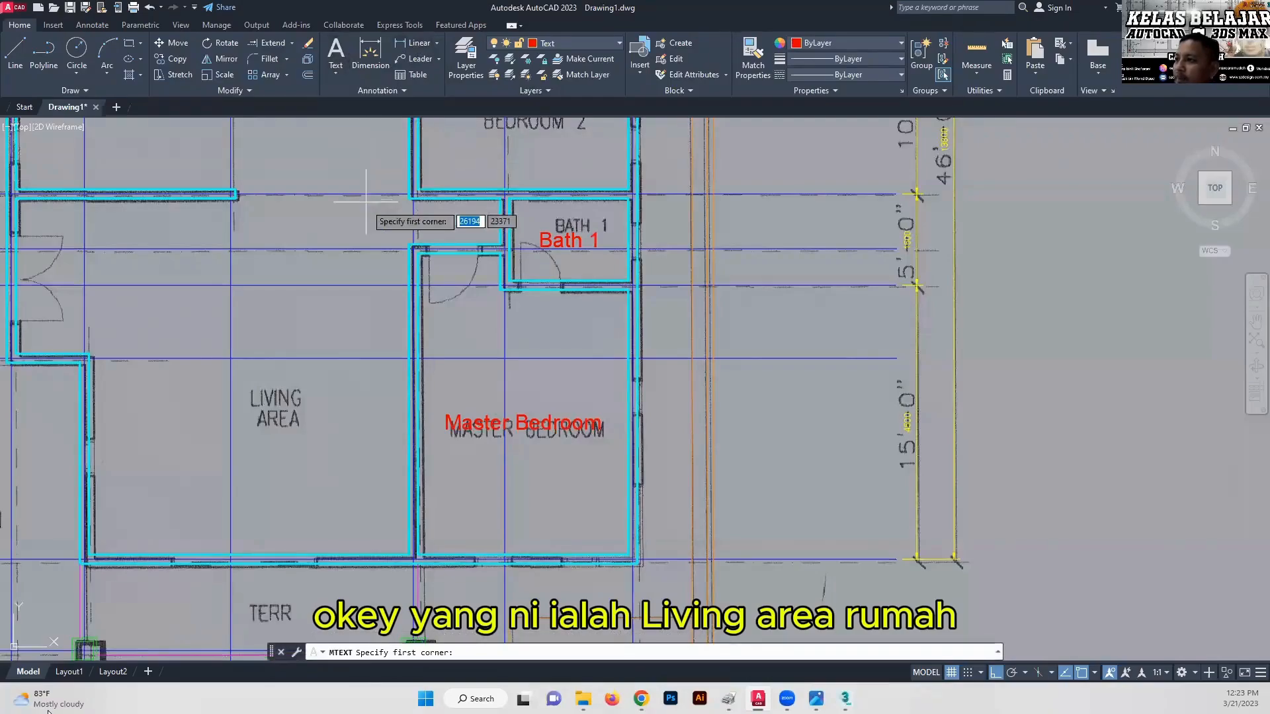
click(409, 245)
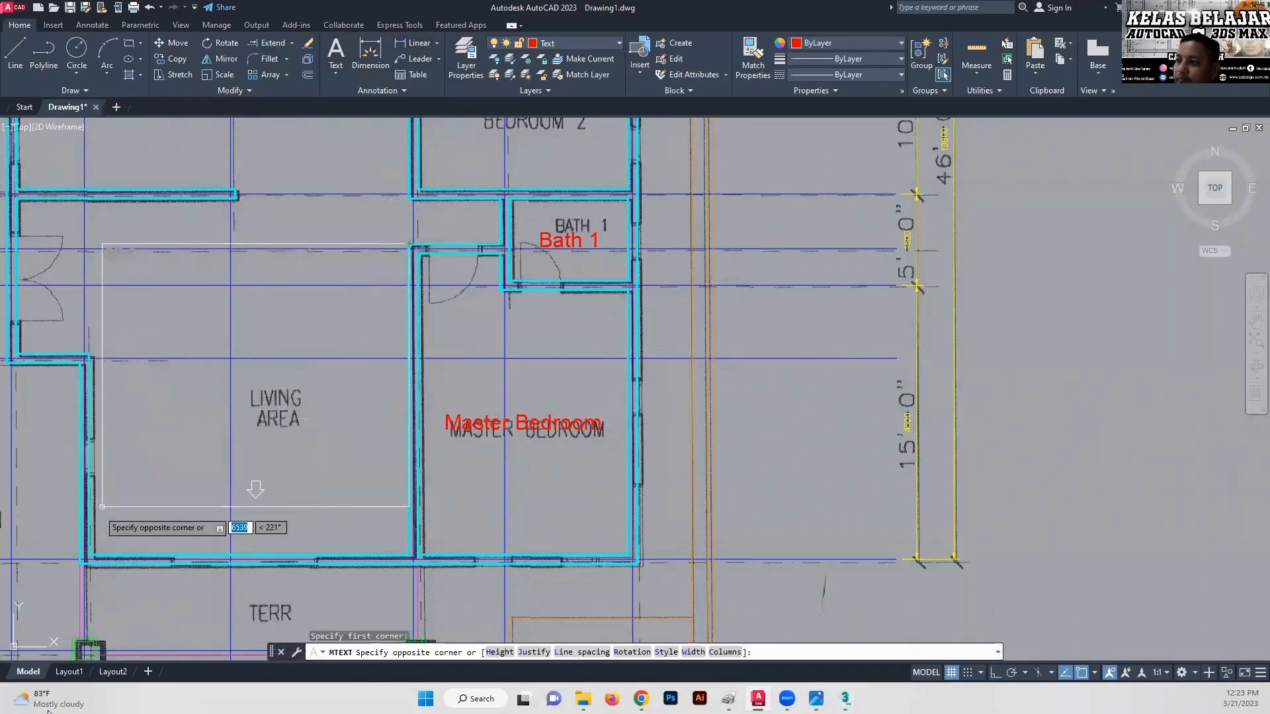
click(90, 555)
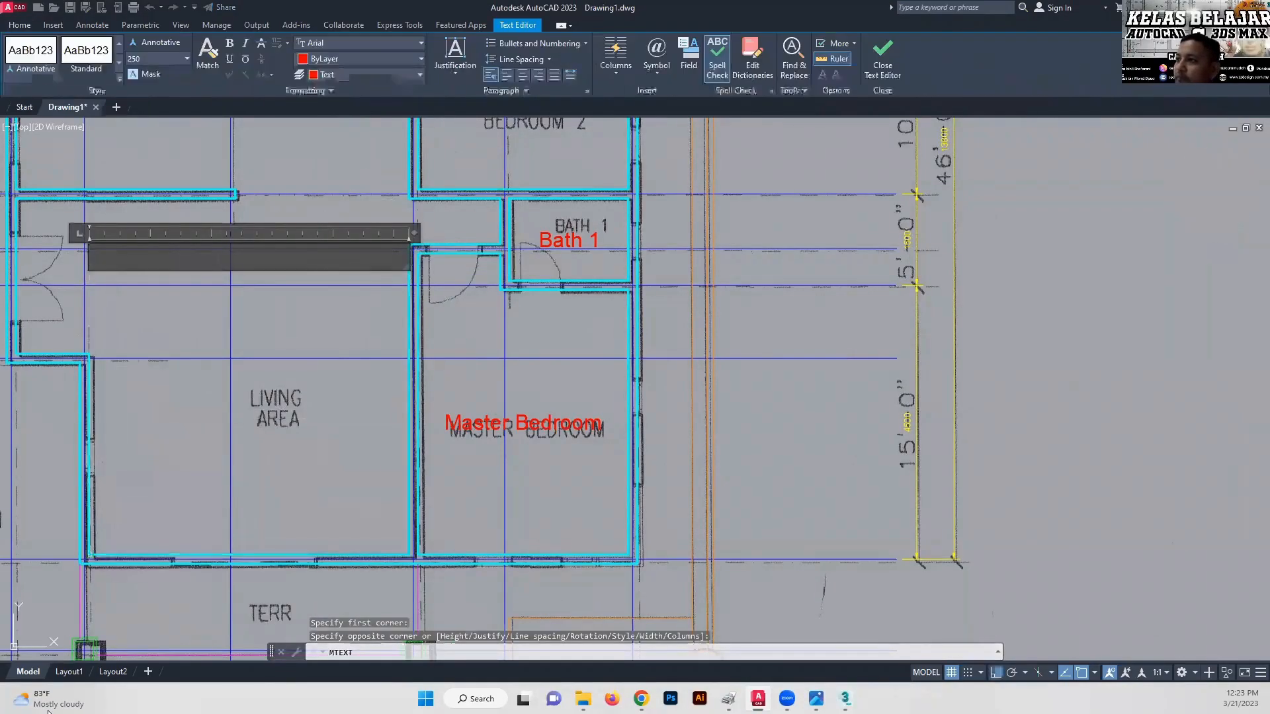
- Set the text justification to Middle Center and enter "Living Area" as the room label, split over two lines
click(456, 71)
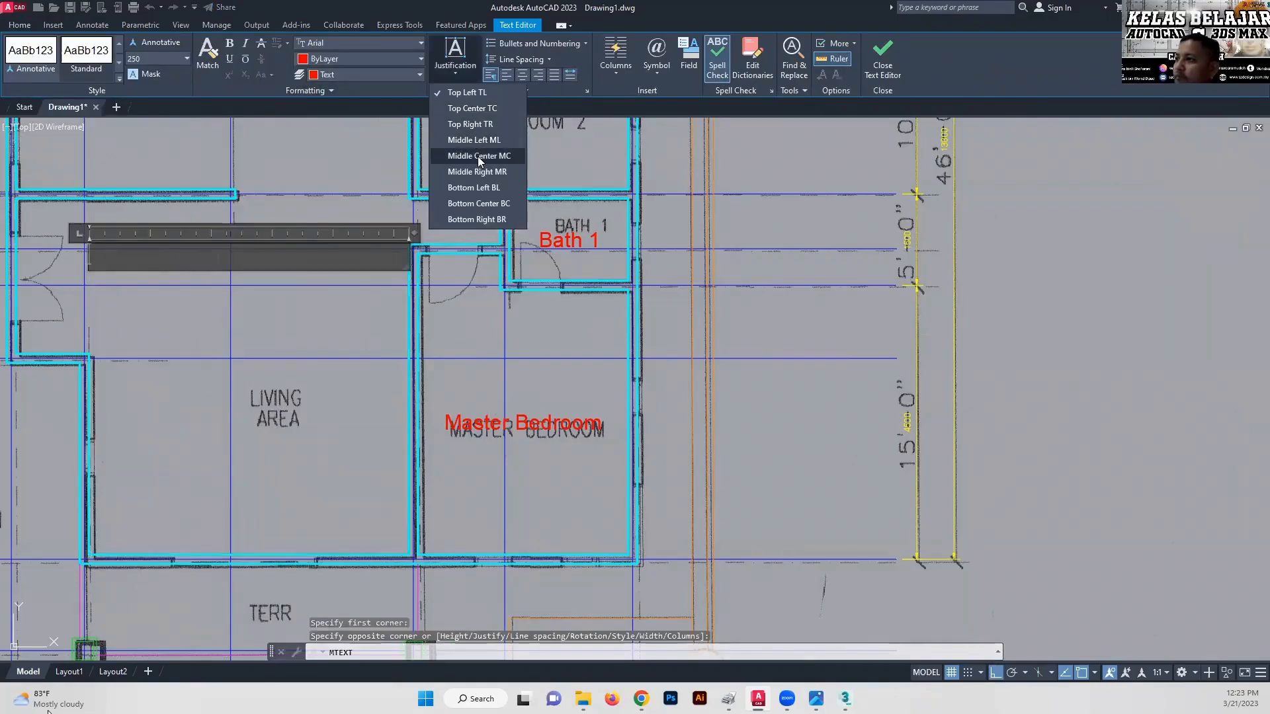
click(477, 156)
text(Liv)
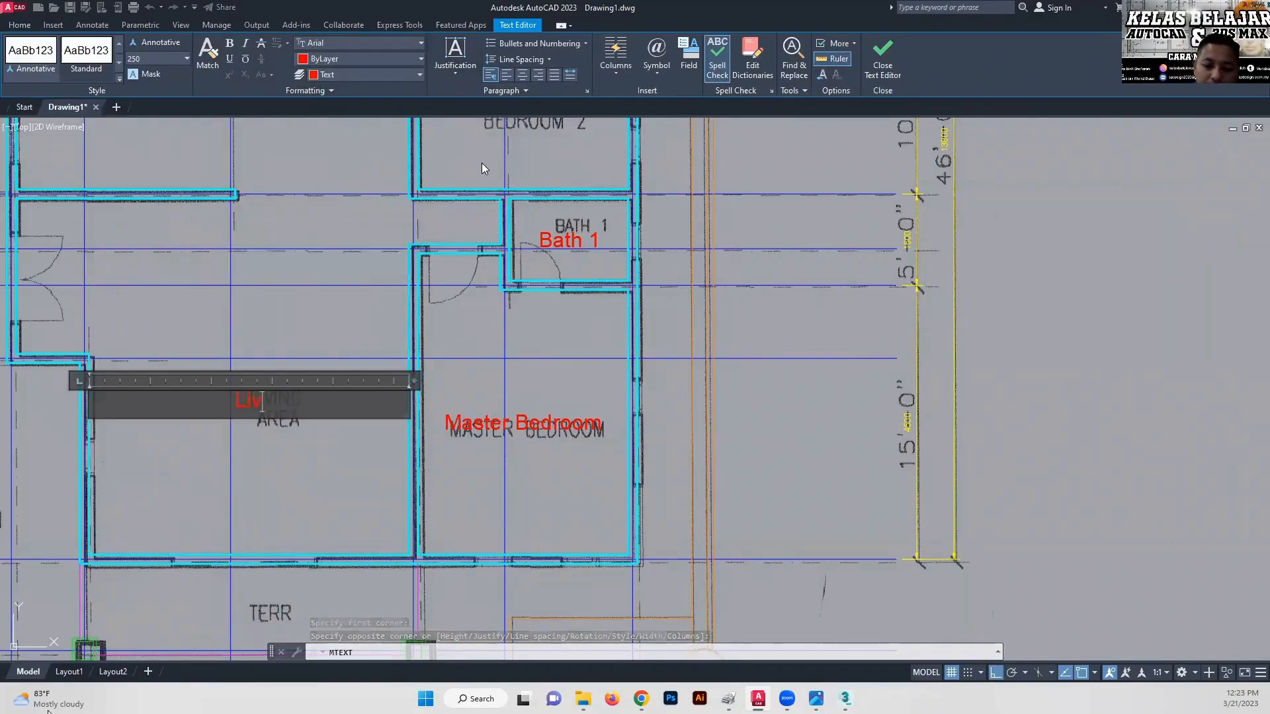
text(ing Area)
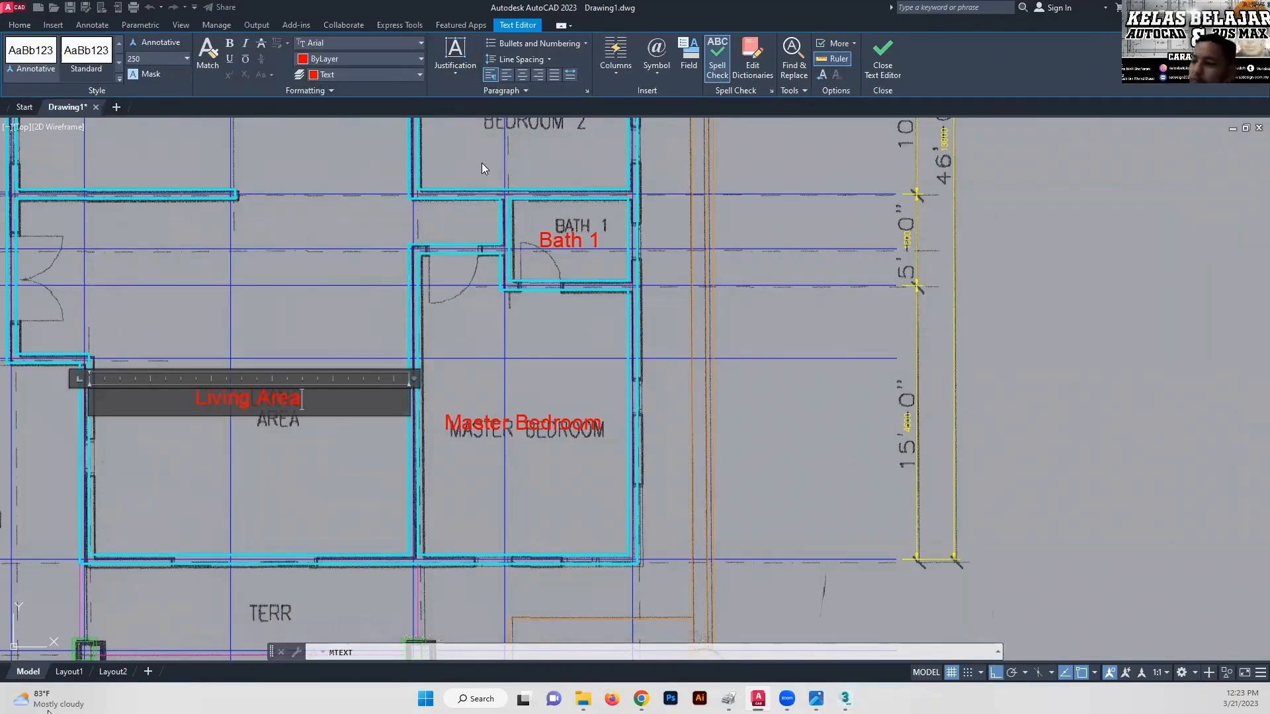
click(261, 396)
key(Return)
click(324, 463)
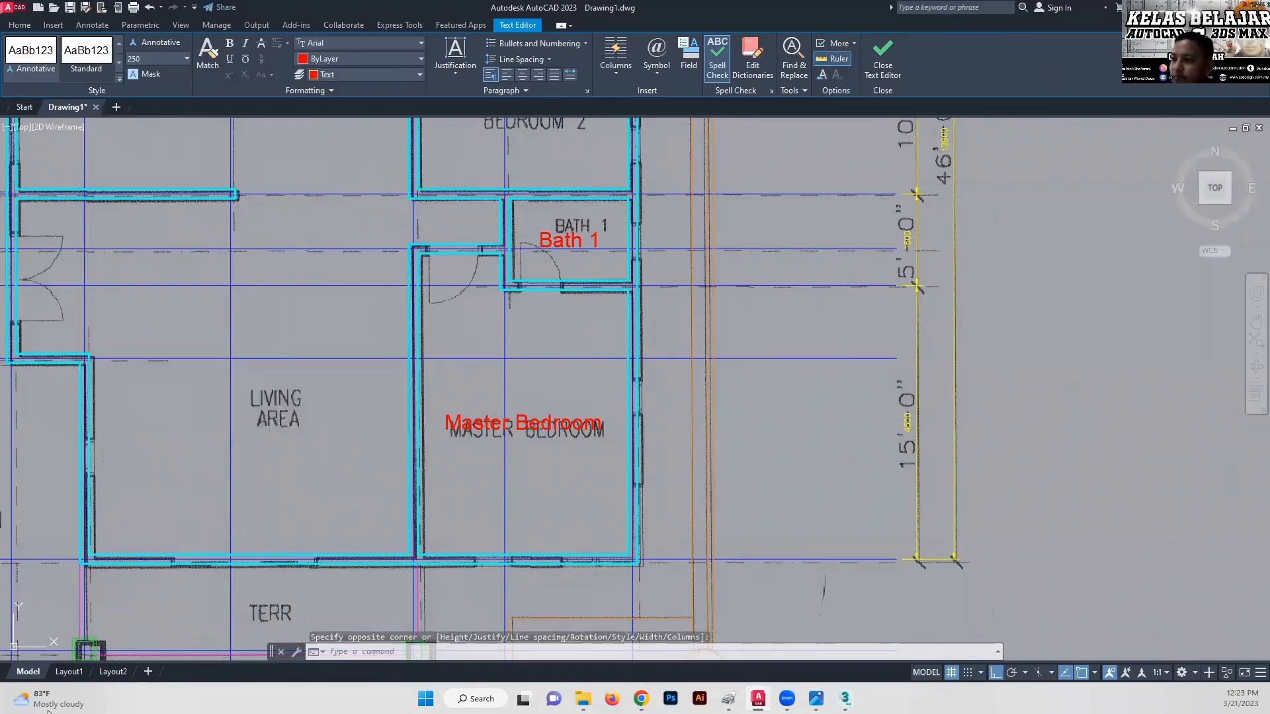
- Define a multiline text box in the Dining Area from Bedroom 2's upper outer wall corner to the end of the wall below the kitchen
middle_drag(309, 428, 348, 501)
scroll(366, 470, down, 2)
middle_drag(357, 326, 332, 381)
scroll(371, 339, up, 3)
click(336, 74)
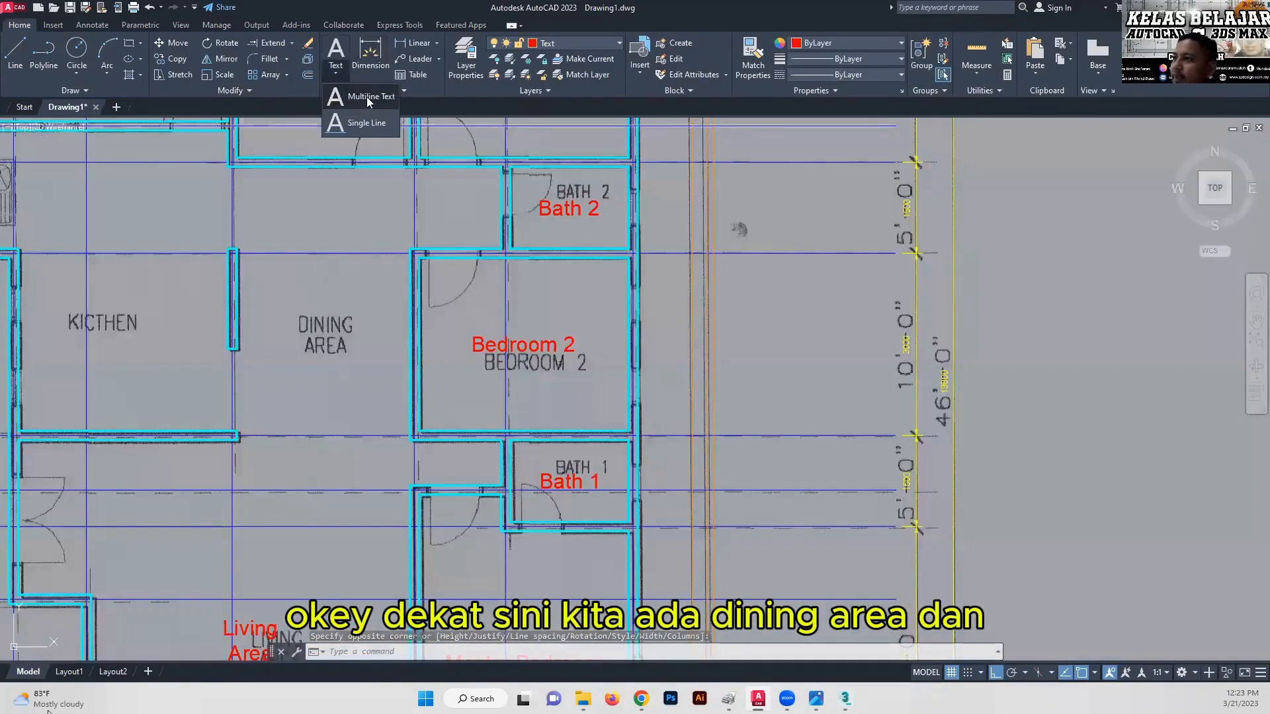
click(365, 86)
click(400, 255)
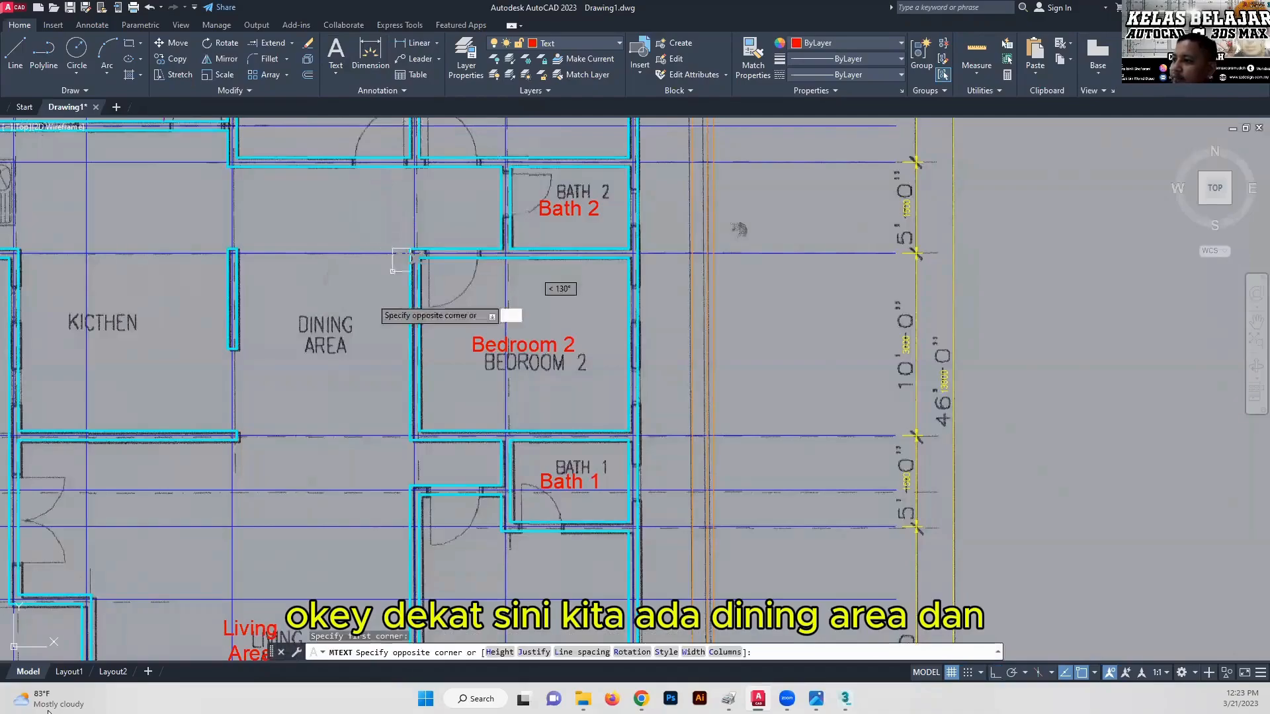
click(238, 450)
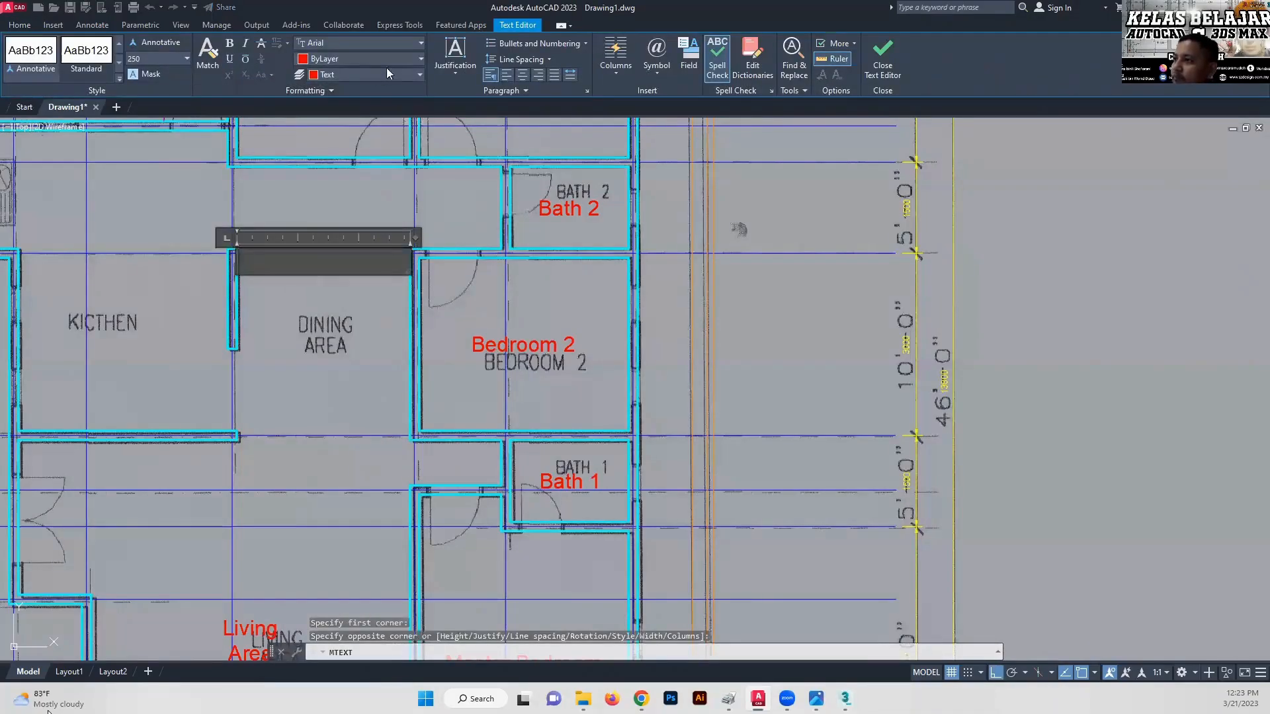
- Set the text justification to Middle Center and enter "Dining Area" as the room label
click(455, 67)
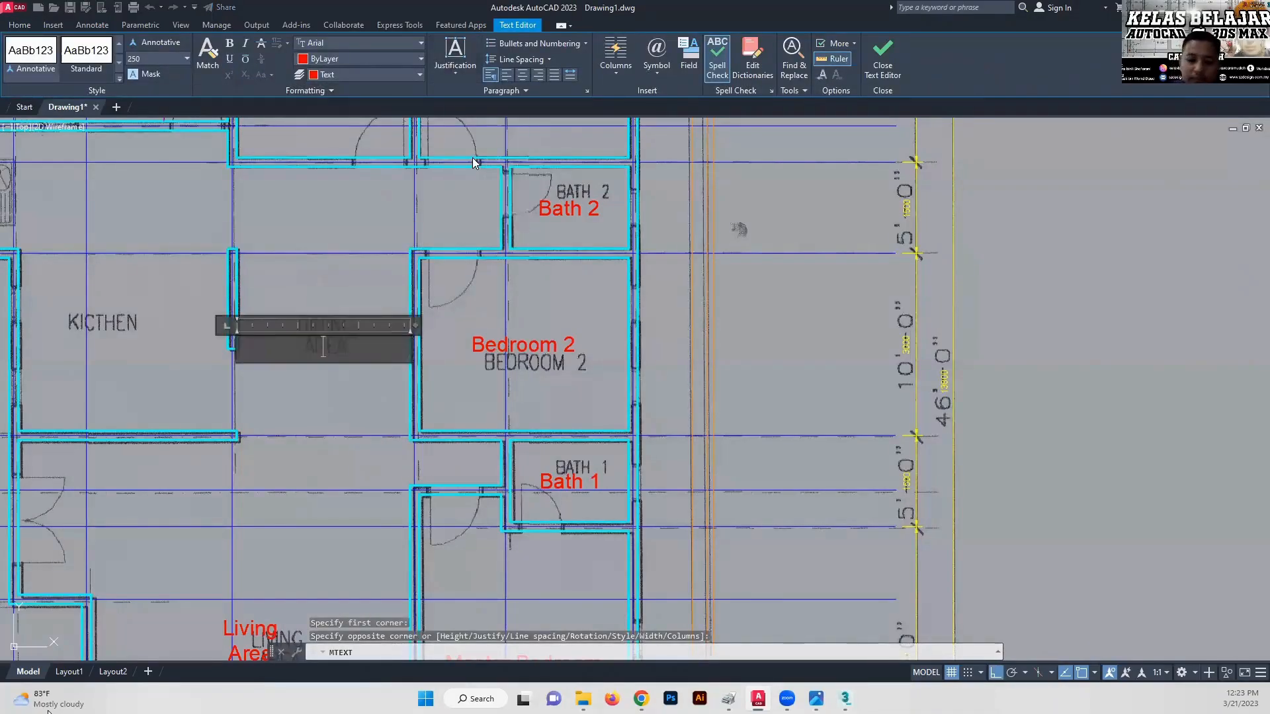
text(ing Area)
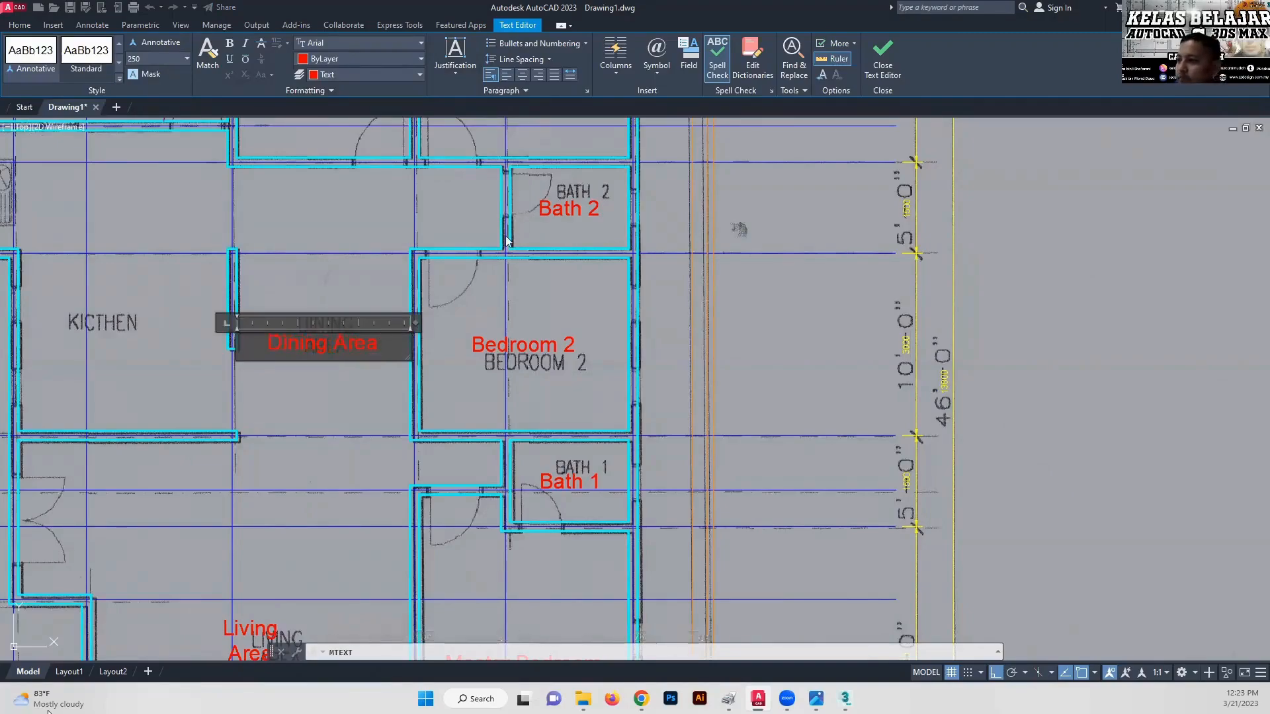
click(179, 379)
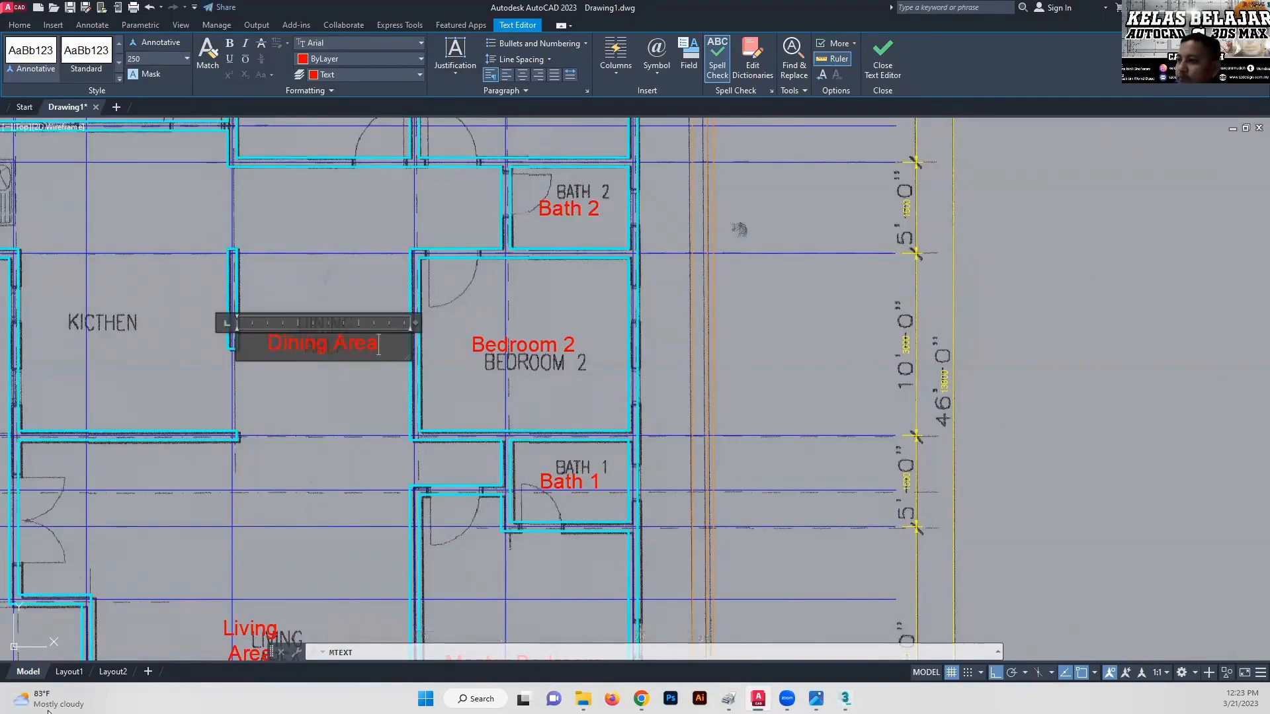
- Define a multiline text box in the kitchen from the partition wall's upper end to the diagonally opposite lower inner corner
middle_drag(179, 379, 307, 369)
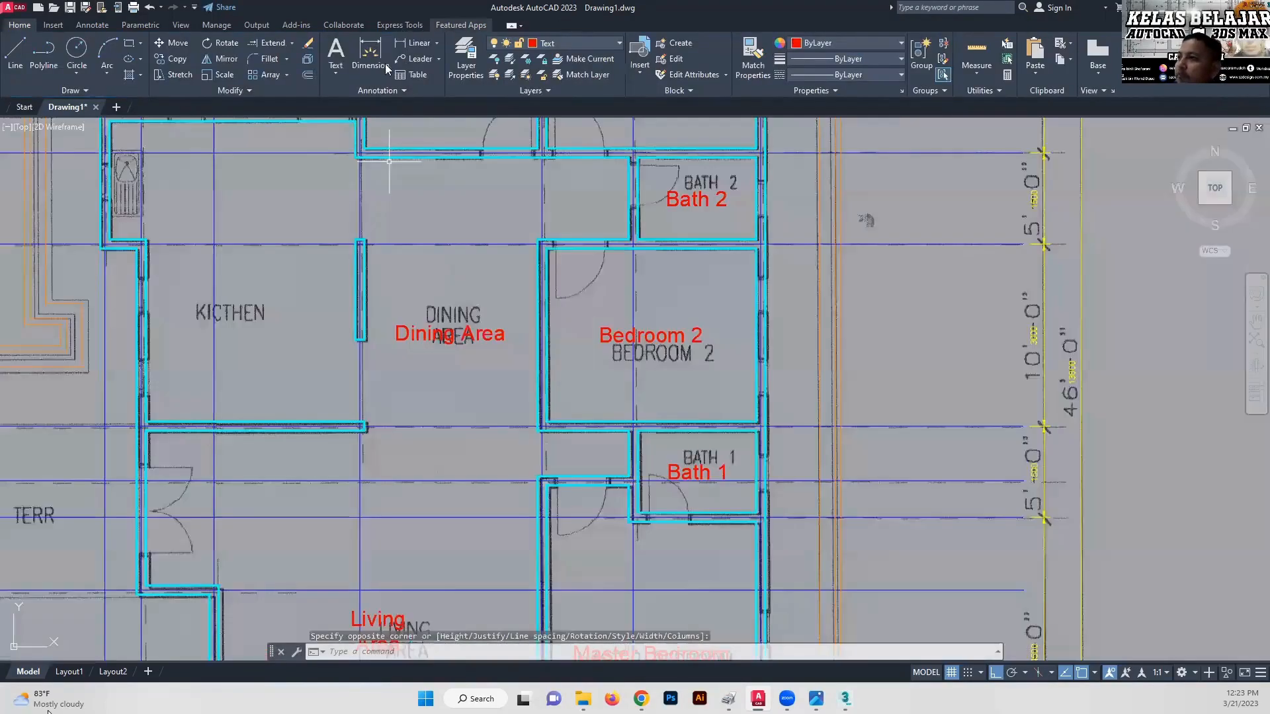
click(338, 75)
click(357, 100)
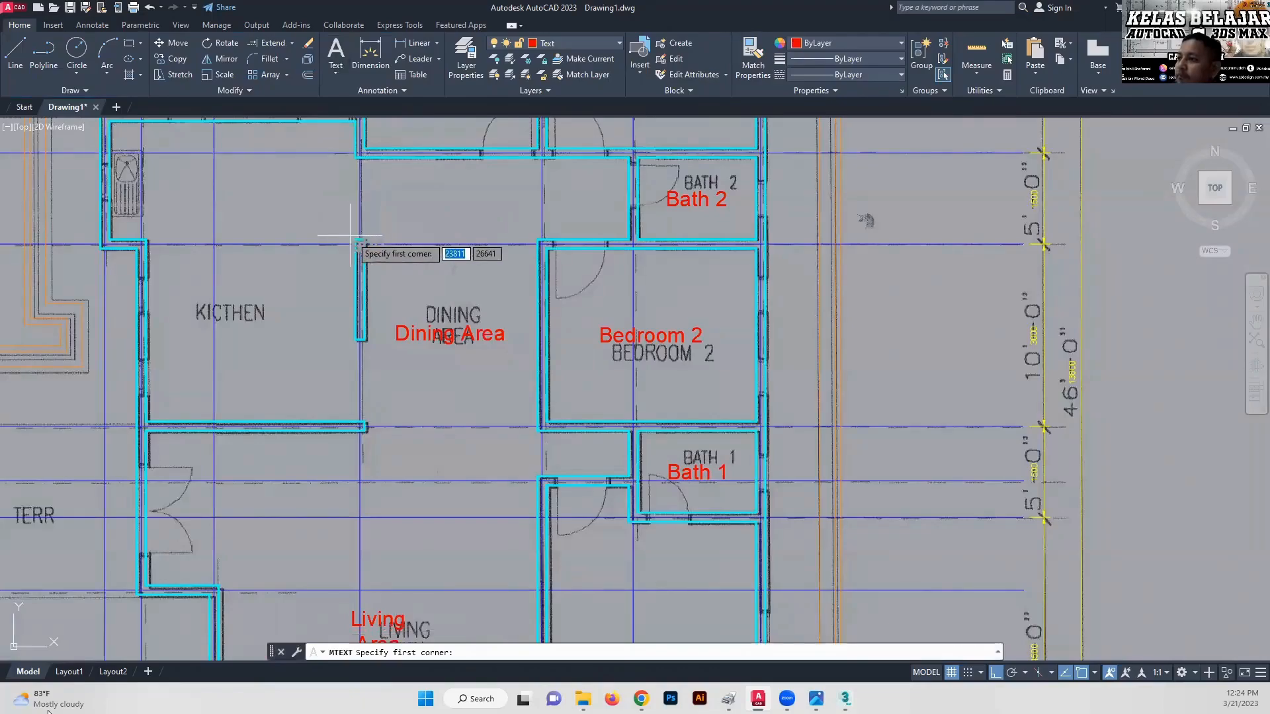
click(355, 240)
click(147, 427)
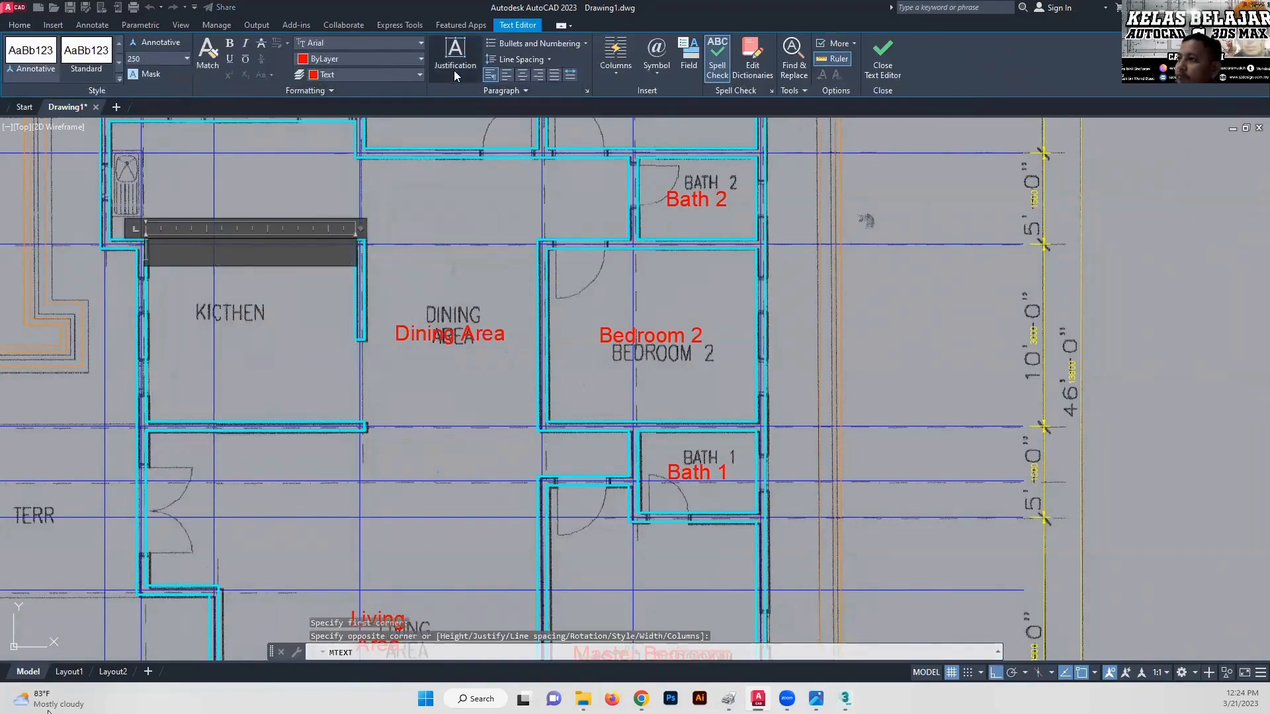
- Set the text justification to Middle Center and enter "Kitchen" as the room label
click(453, 70)
click(491, 157)
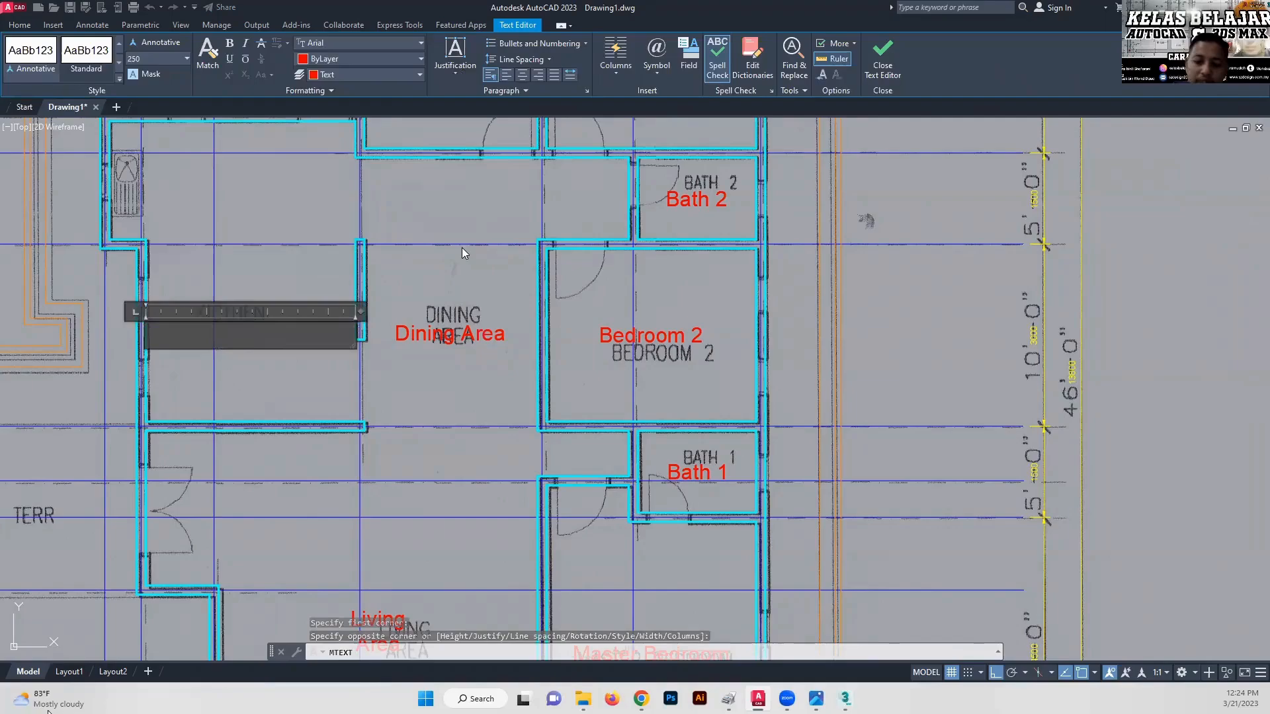
text(Kitchen)
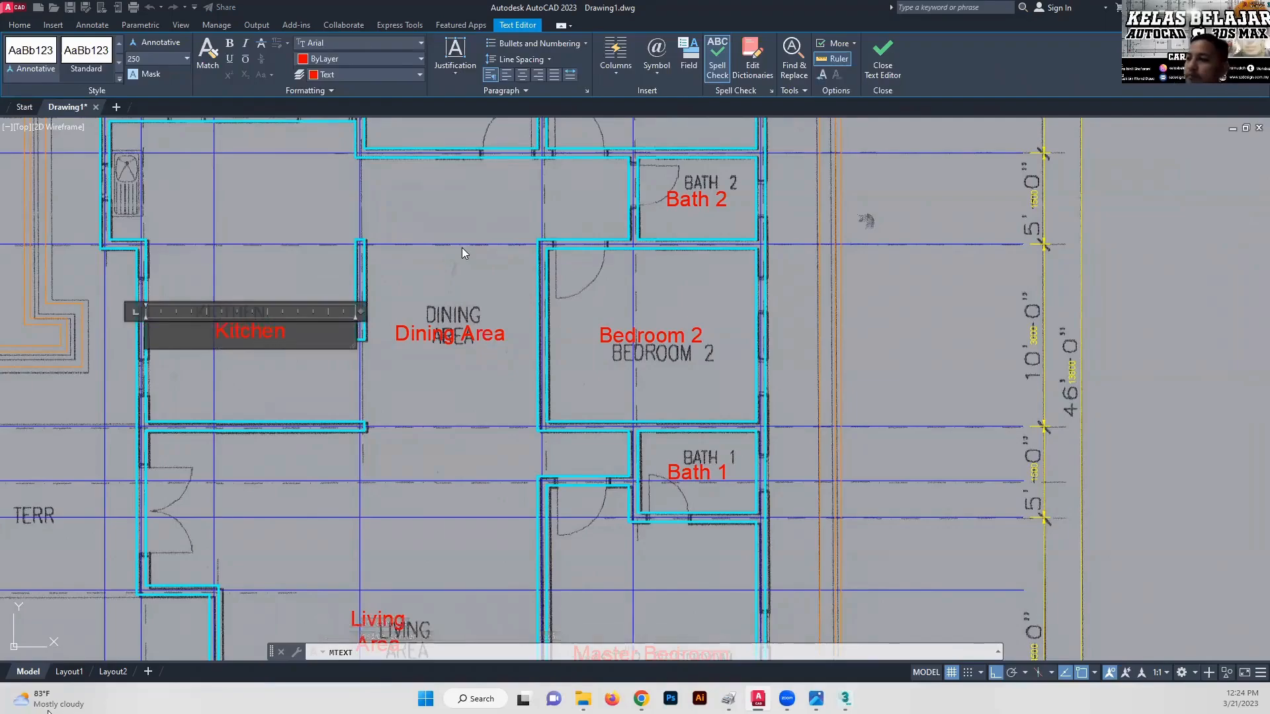
click(297, 398)
- Define a multiline text box over the side terrace from the upper green column to the outer wall corner below the double door
scroll(297, 398, down, 5)
scroll(248, 392, up, 6)
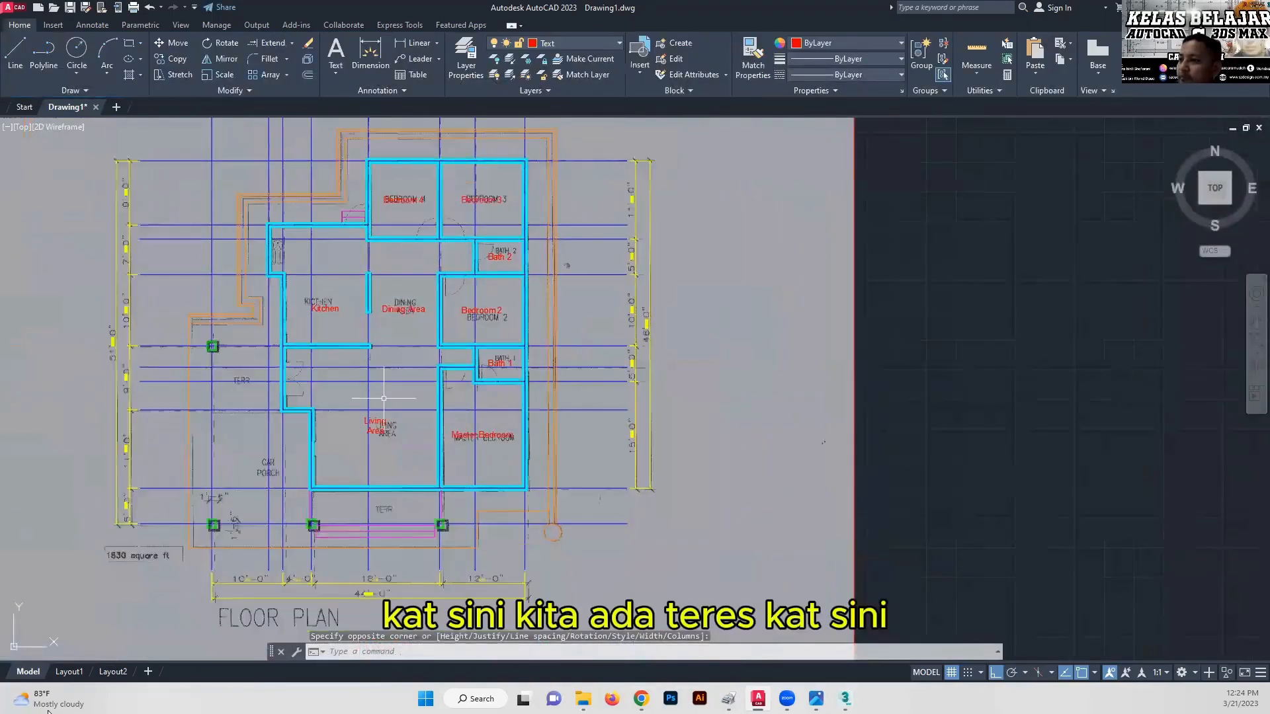
scroll(298, 331, up, 2)
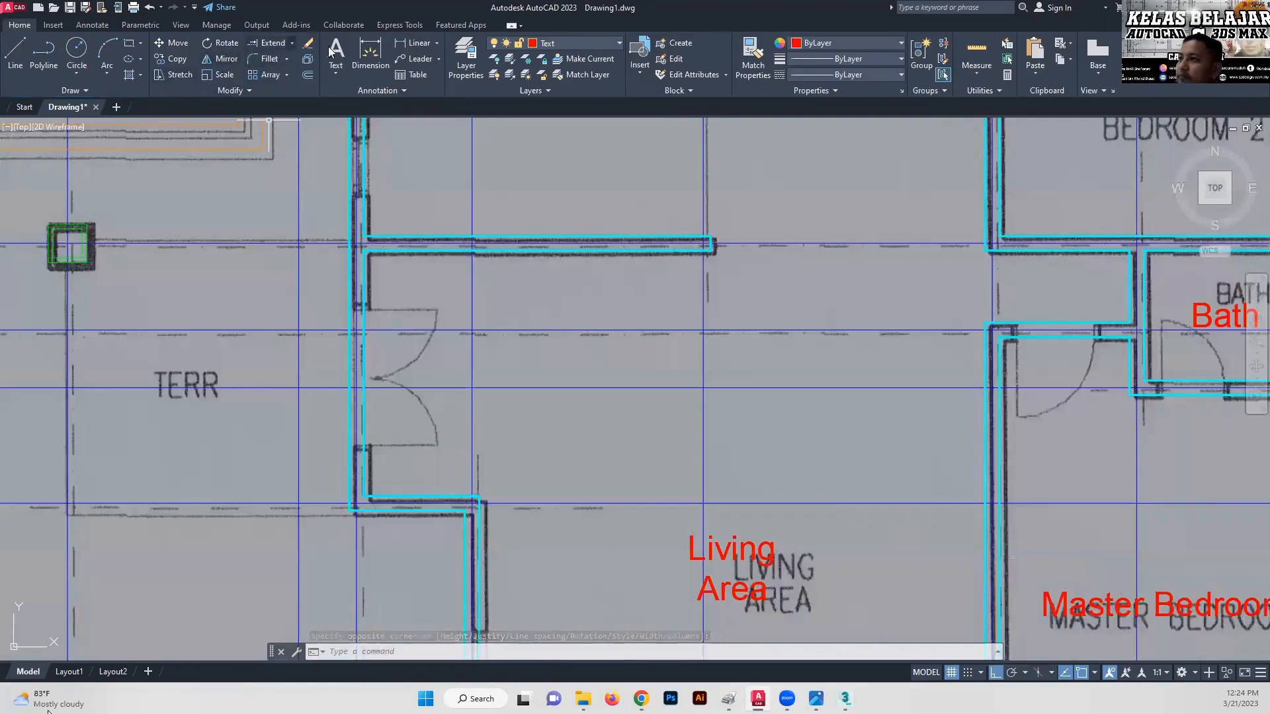
click(340, 65)
click(357, 100)
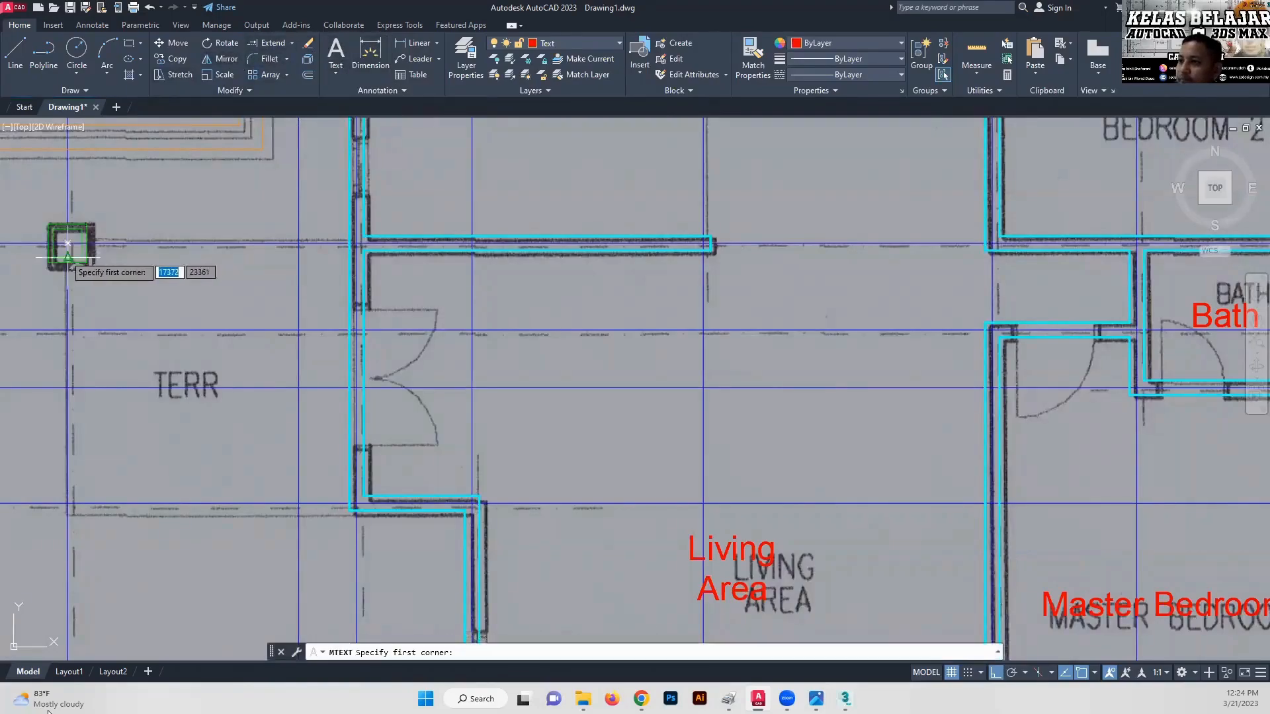
click(67, 243)
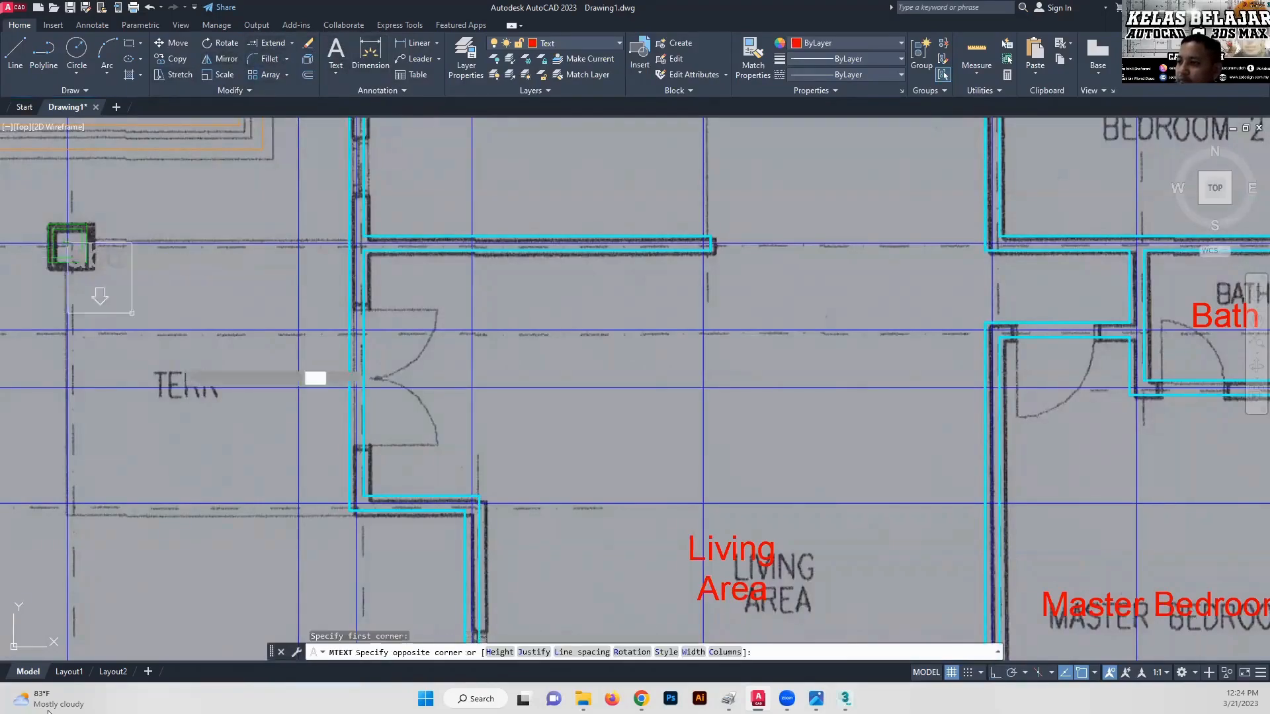
click(355, 505)
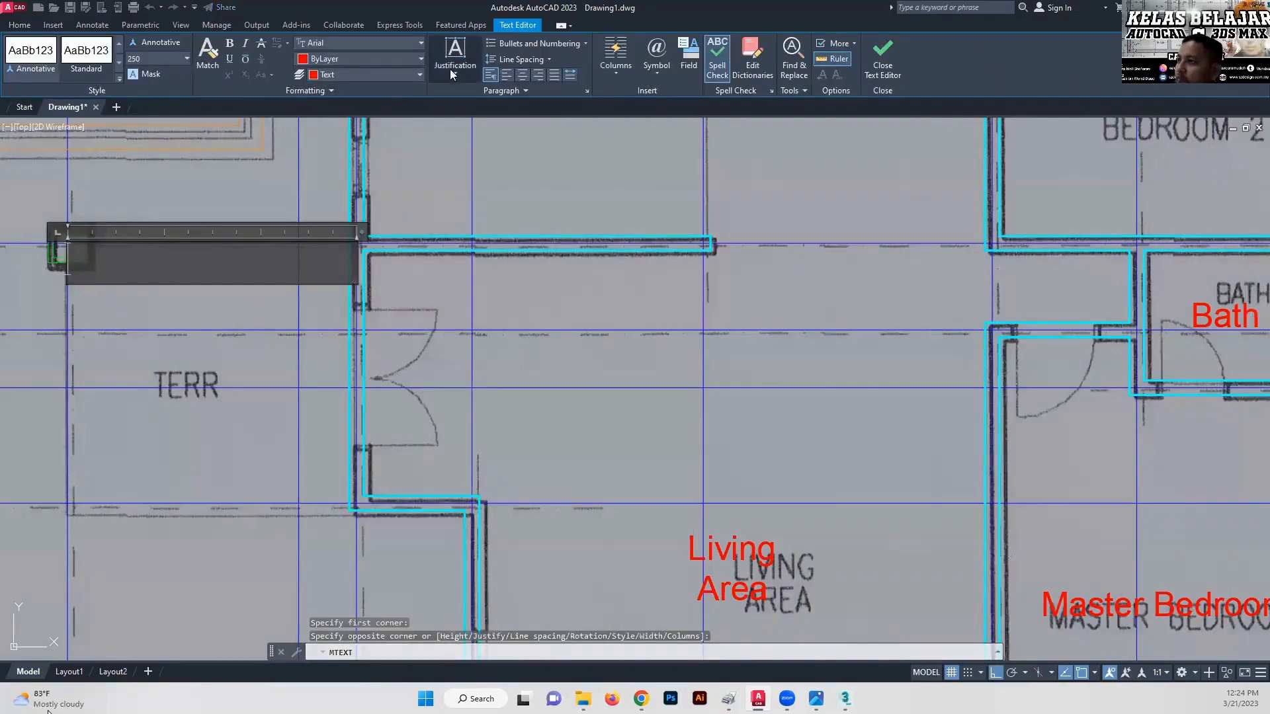
- Set the text justification to Middle Center and enter "Terrace" as the side terrace's label
click(452, 66)
click(483, 156)
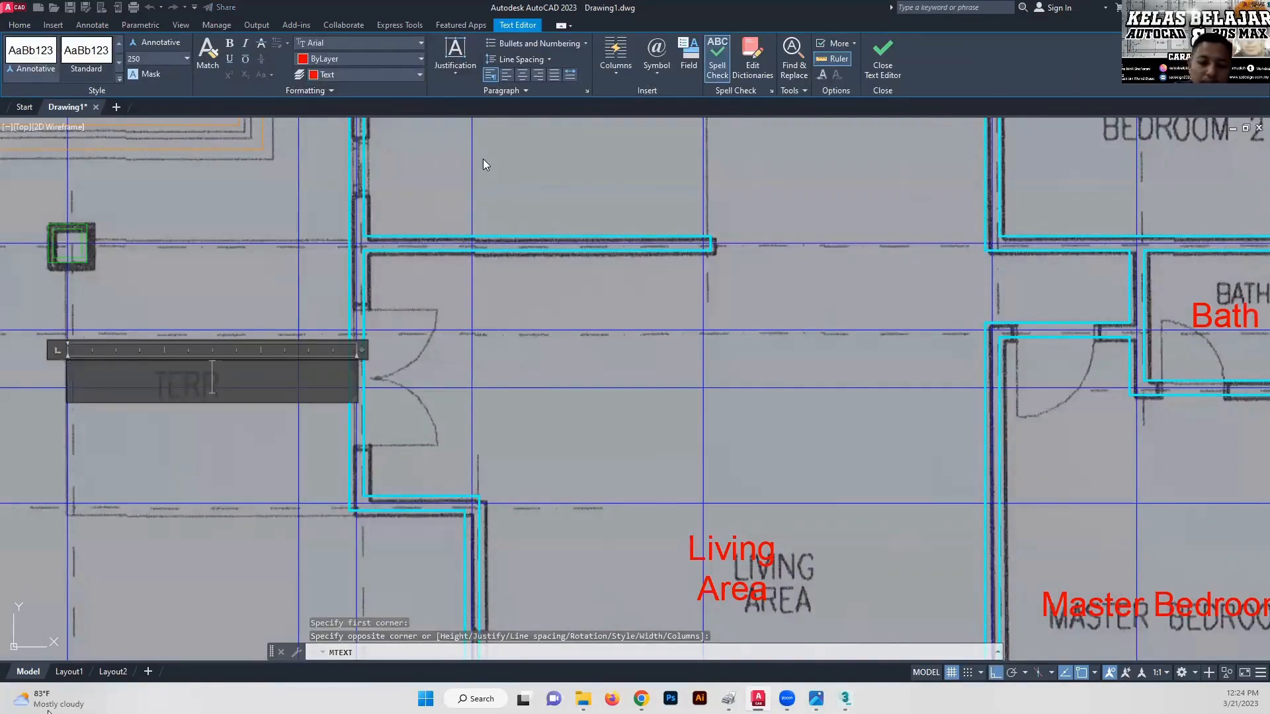
text(Terrace)
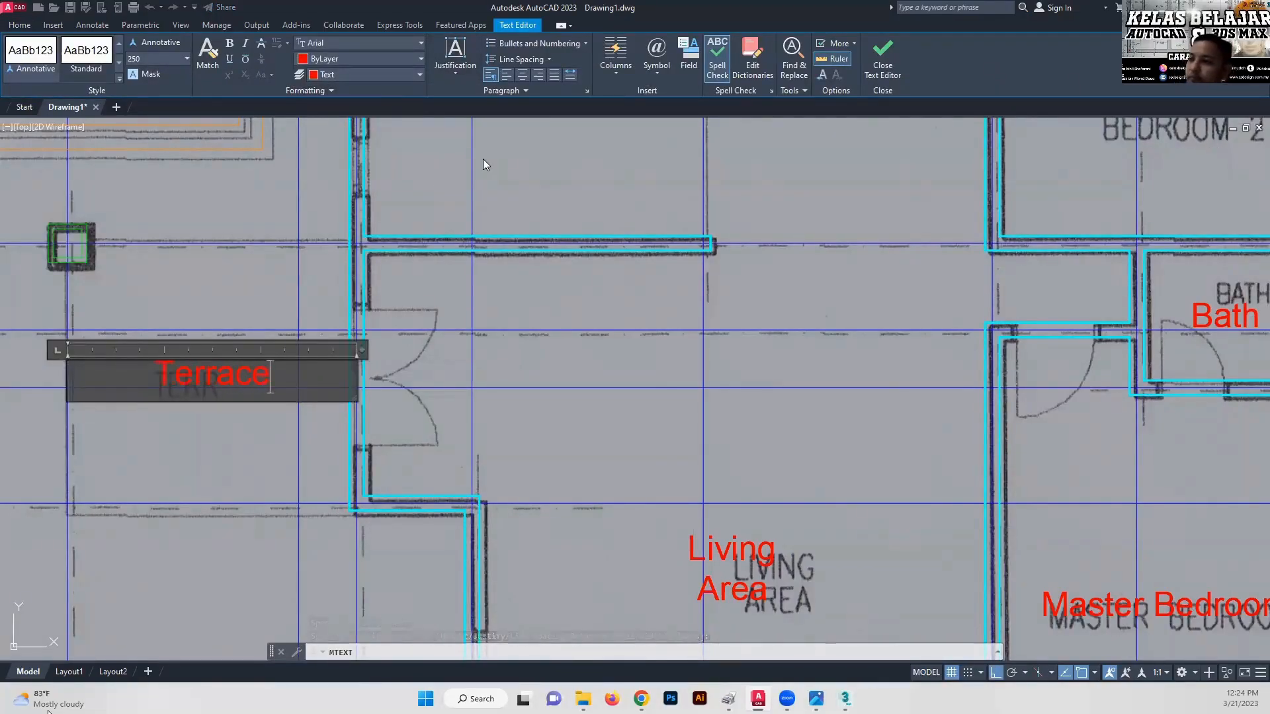
click(214, 468)
- Define a multiline text box over the car porch from the Living Area's outer wall corner to the diagonally opposite column
scroll(275, 398, down, 2)
middle_drag(294, 519, 319, 348)
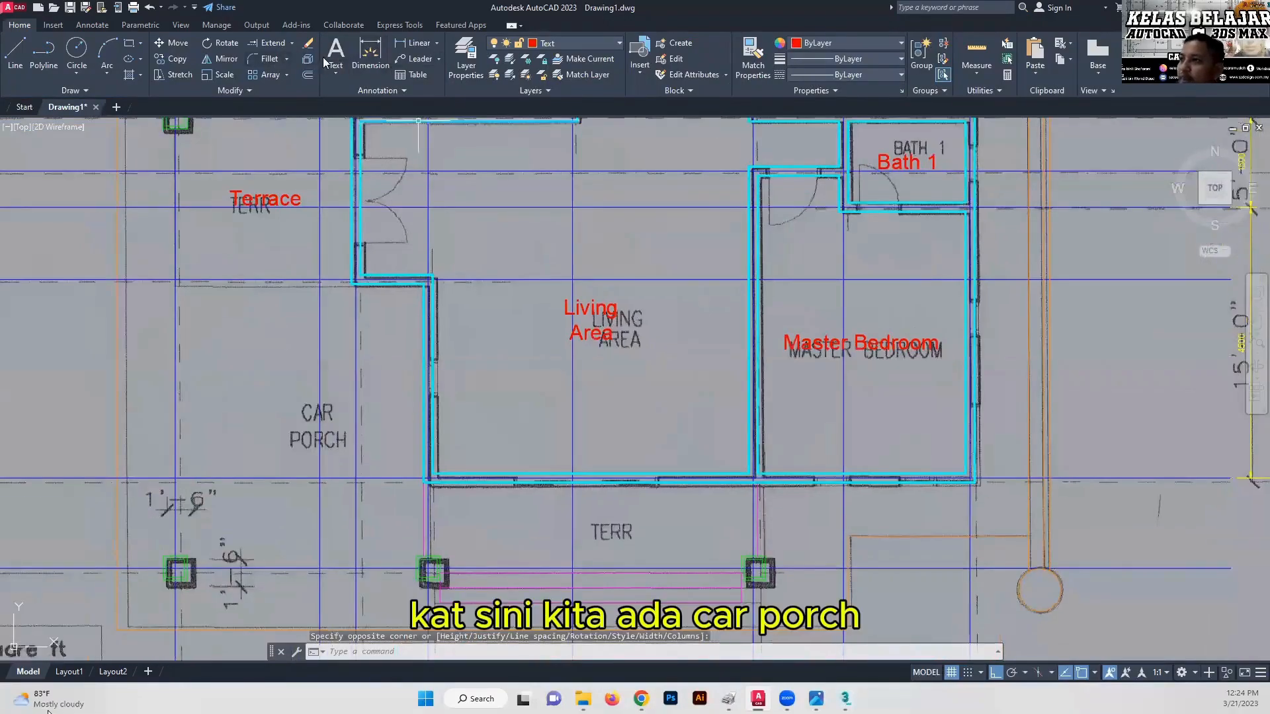
click(335, 78)
click(361, 101)
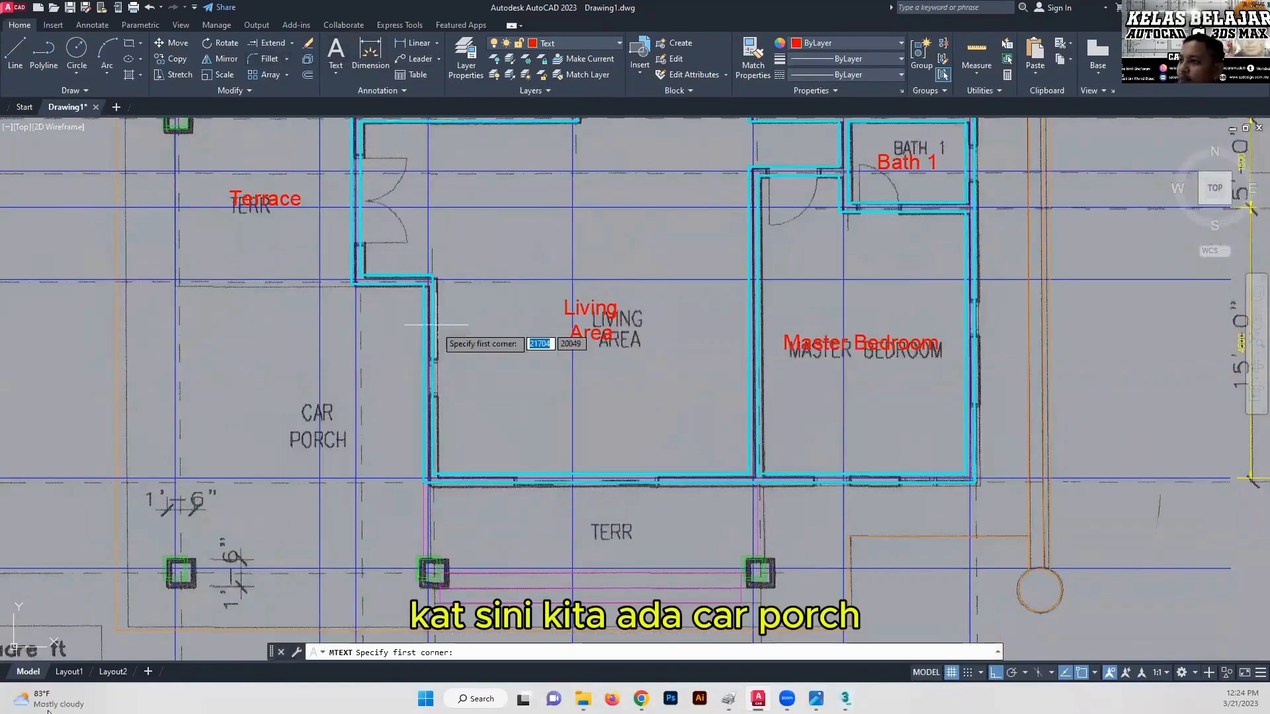
click(425, 284)
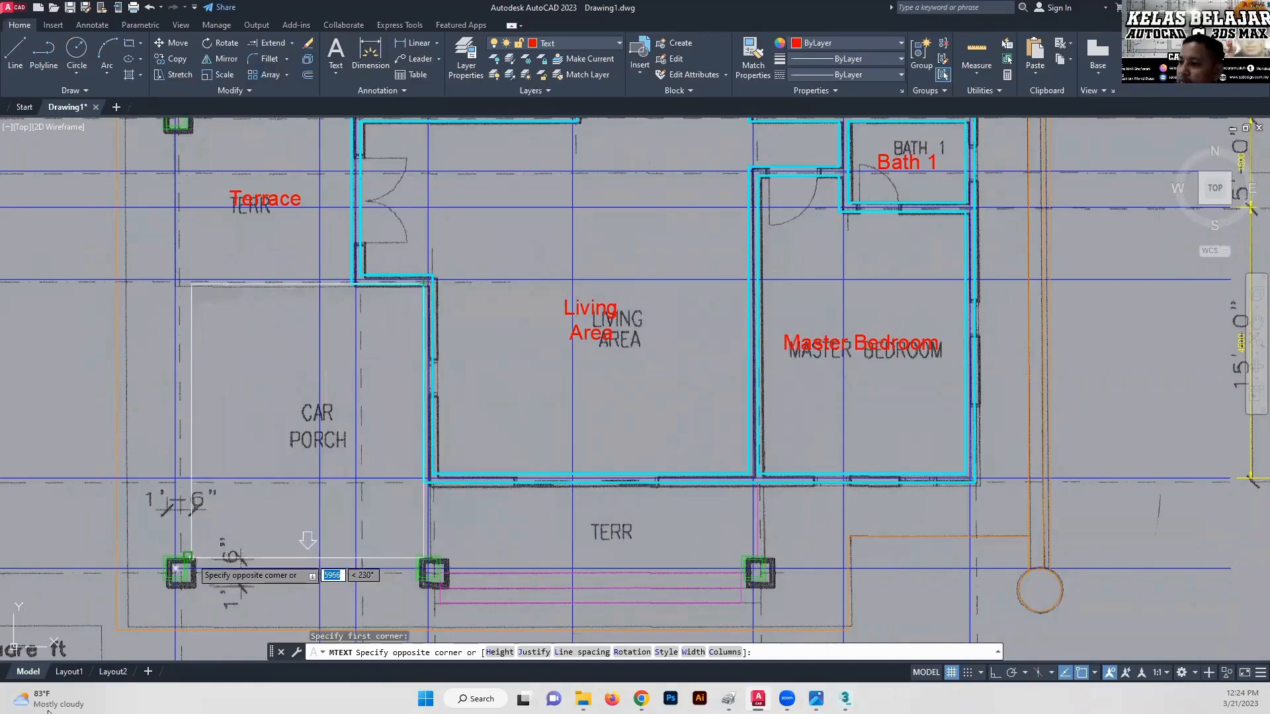
click(175, 567)
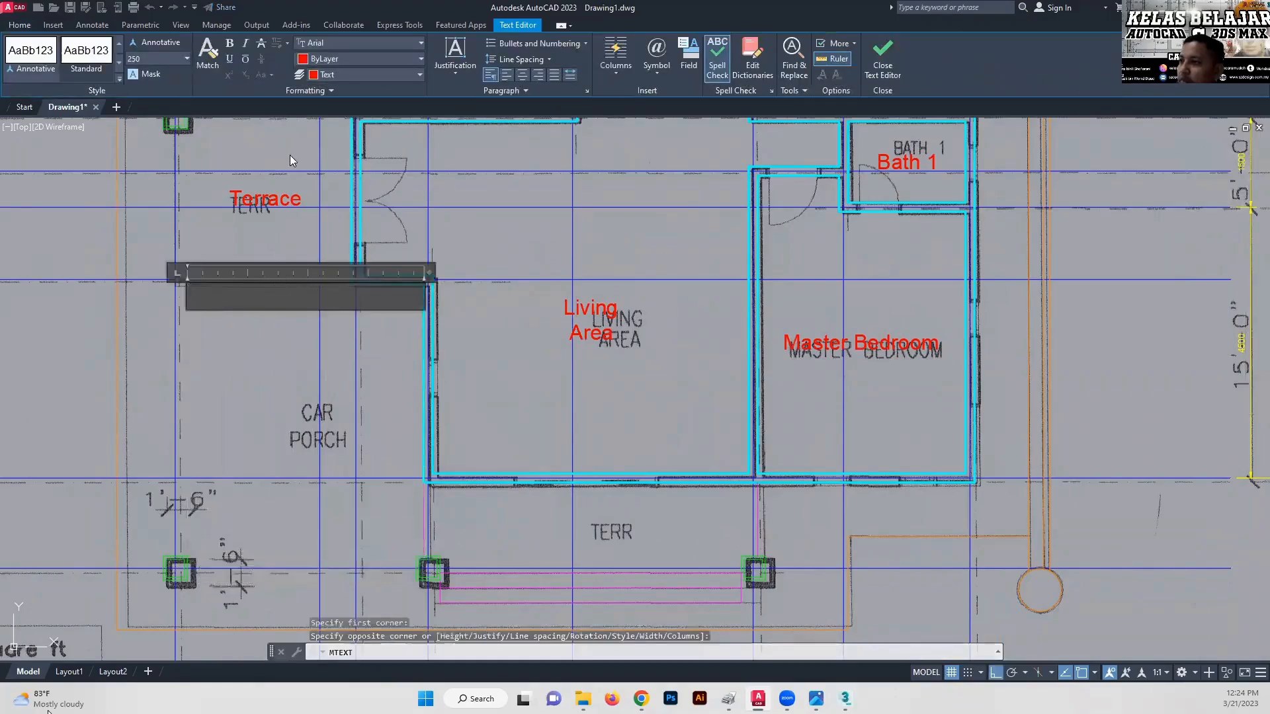
- Set the text justification to Middle Center and enter "Car Porch" as the label, split over two lines
click(437, 74)
click(476, 156)
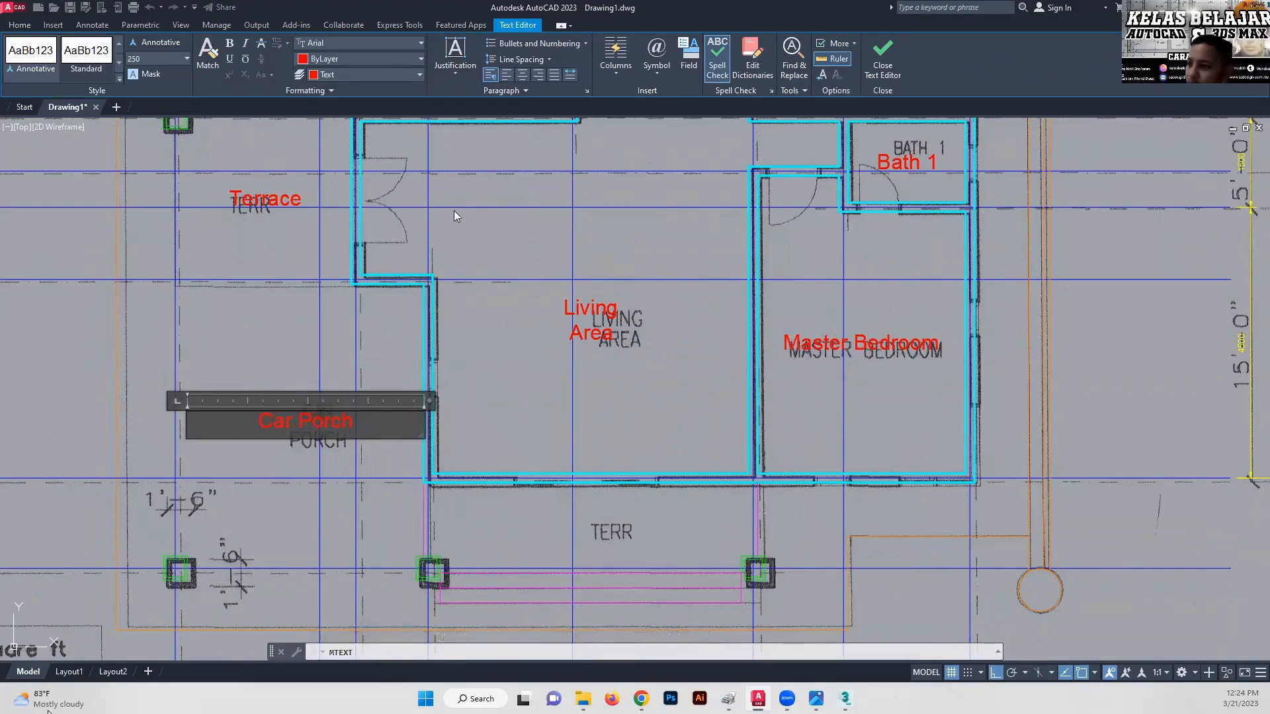
click(302, 420)
key(Return)
click(258, 362)
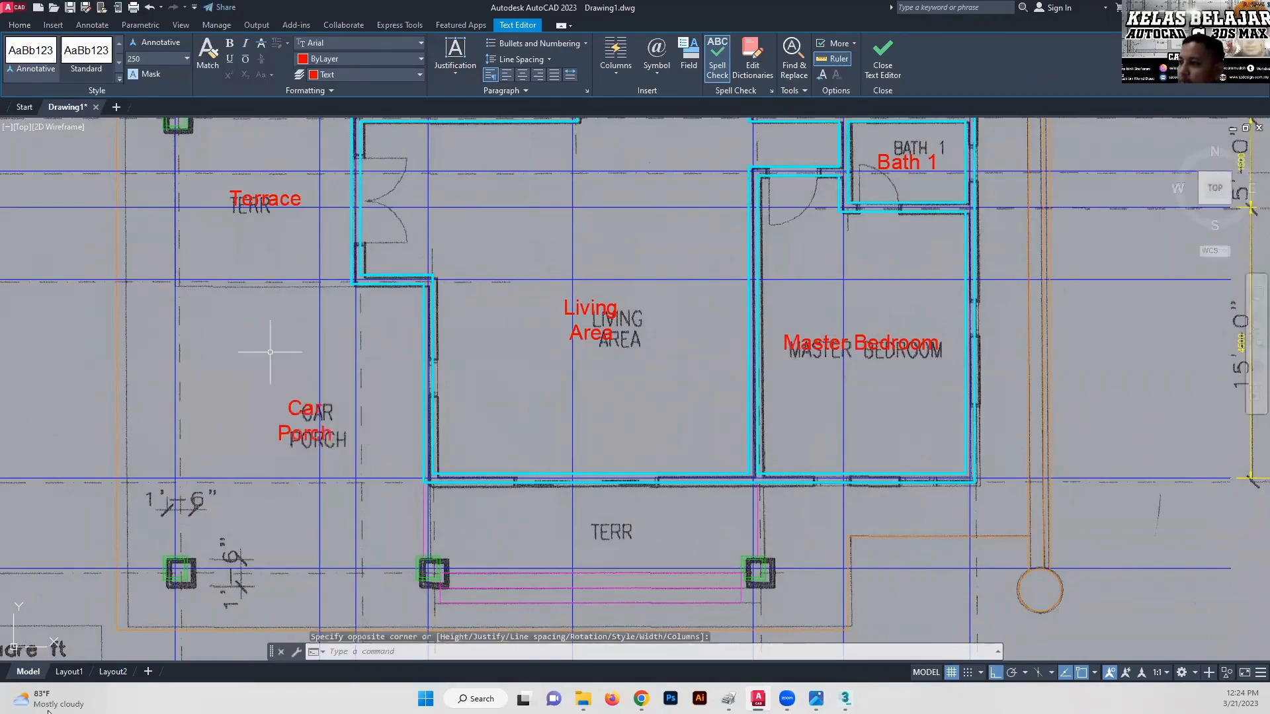
scroll(274, 370, down, 6)
middle_drag(390, 367, 411, 431)
scroll(384, 395, up, 3)
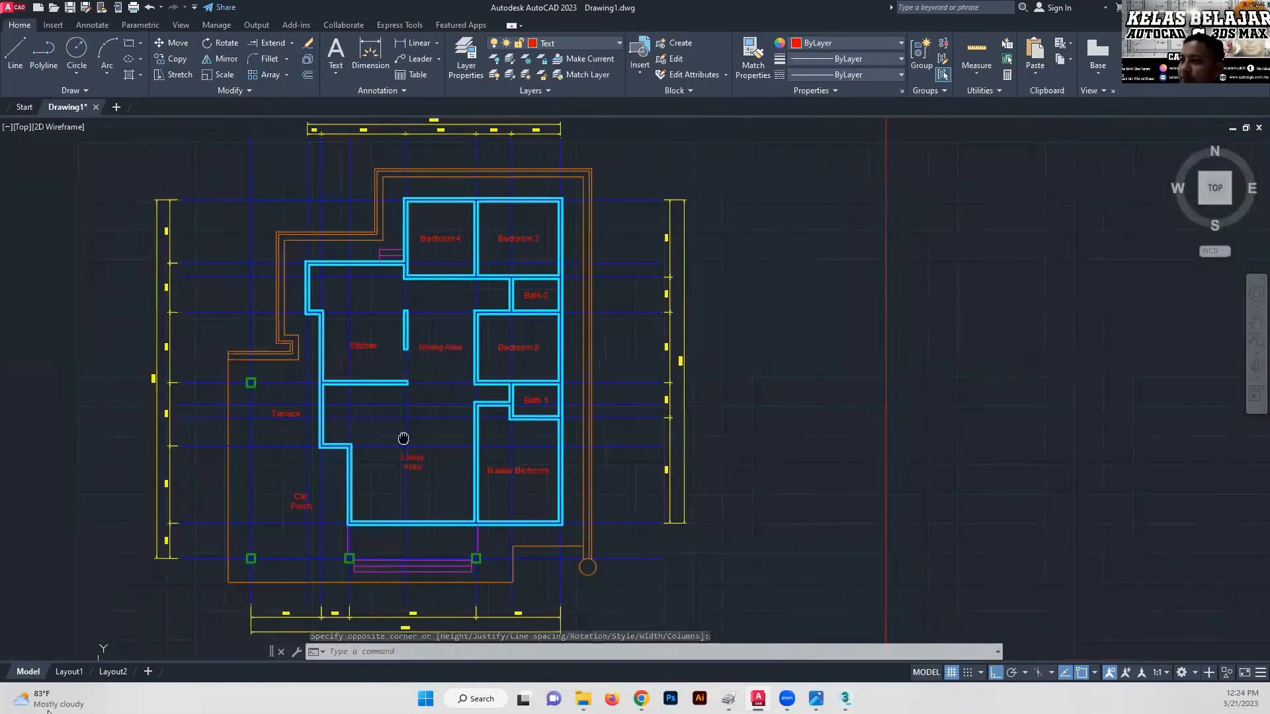